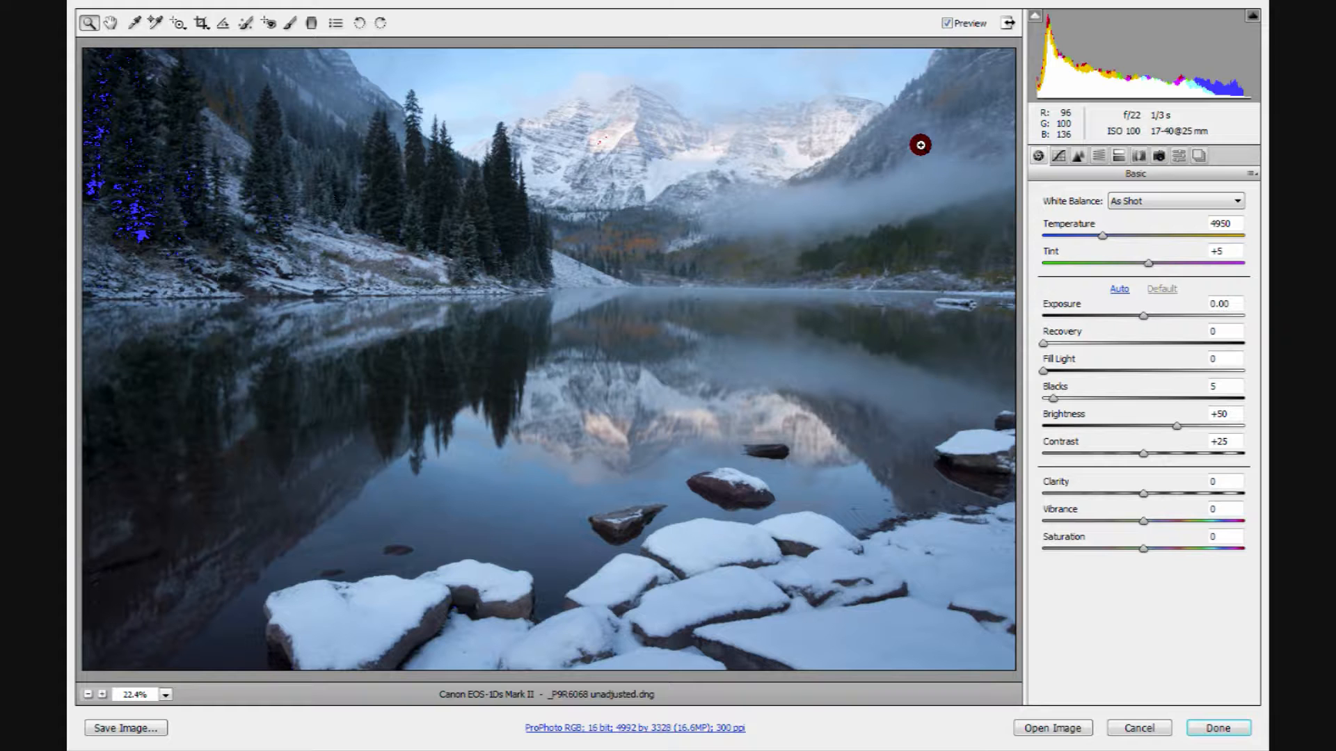
# Cancel the raw settings of the unadjusted photo and preview _P9R6068 sky.dng in Bridge
pyautogui.click(1132, 728)
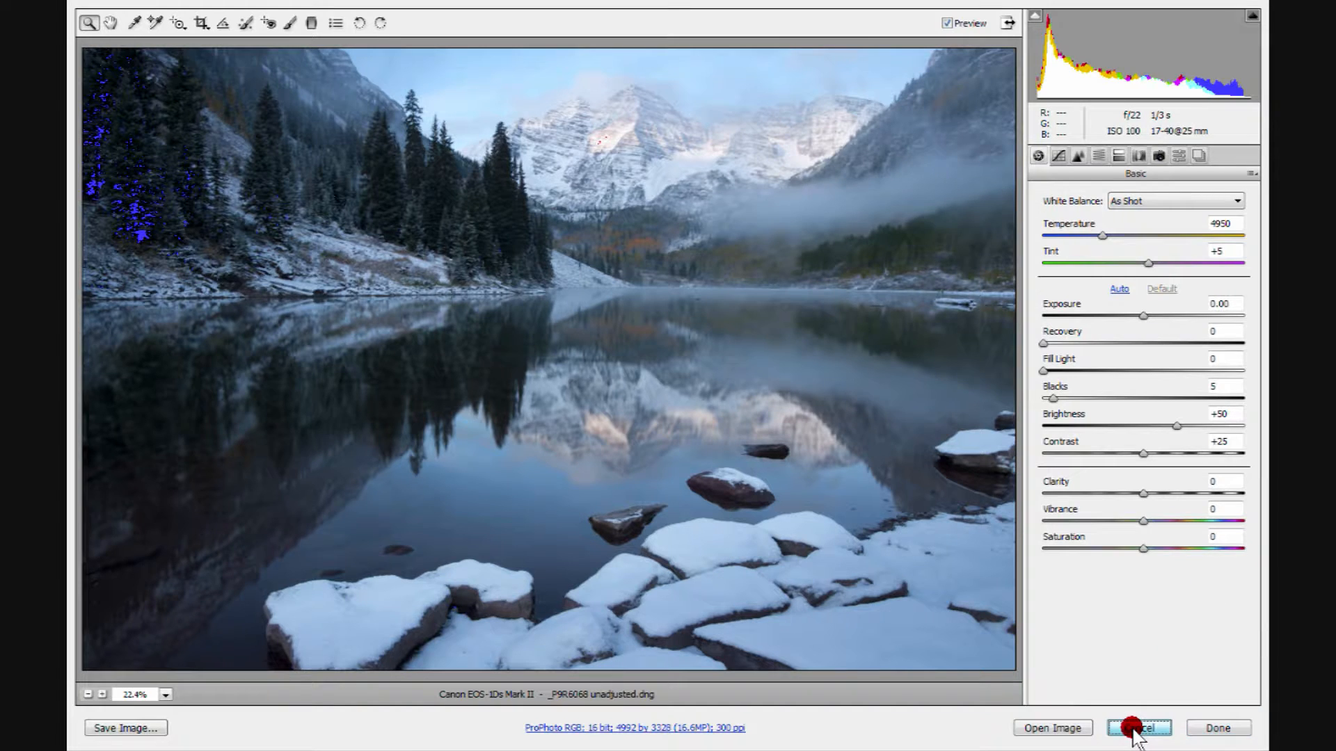
pyautogui.click(1113, 363)
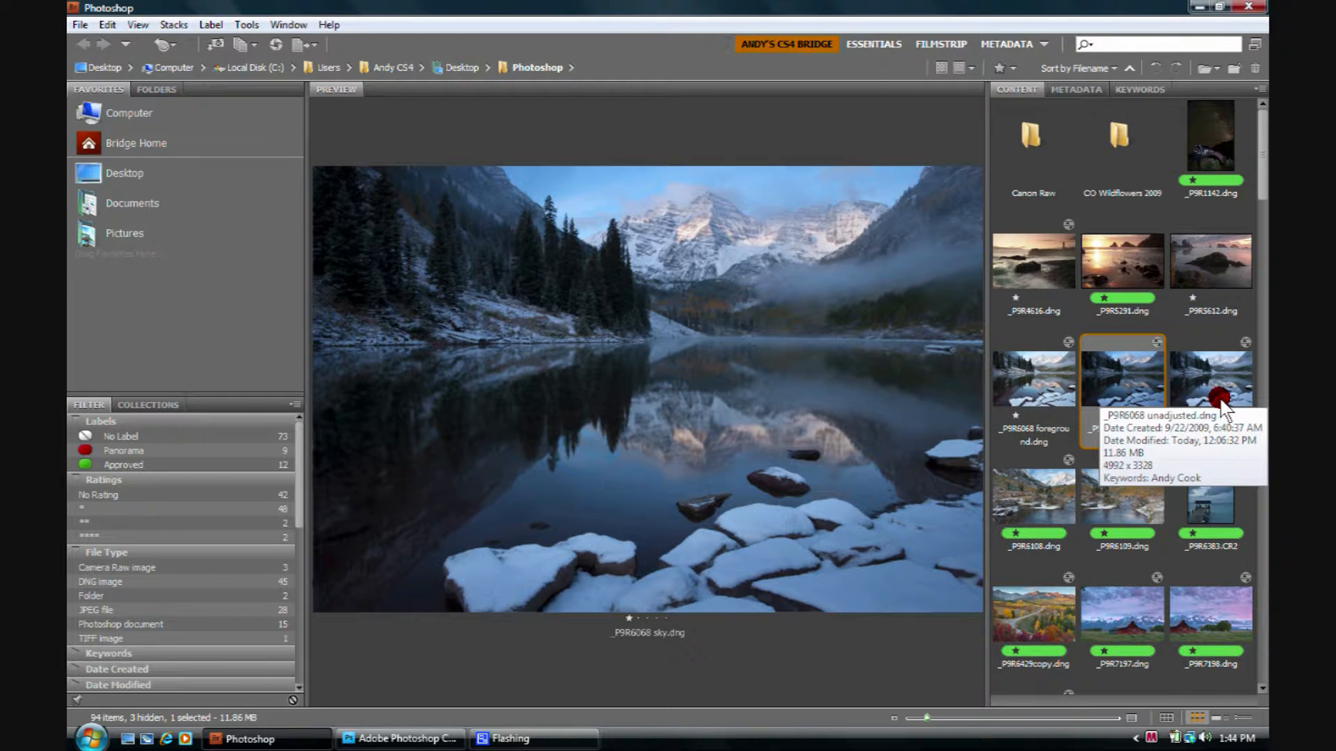
# Select _P9R6068 foreground.dng and _P9R6068 sky.dng together and load both files into Photoshop layers
pyautogui.click(1023, 373)
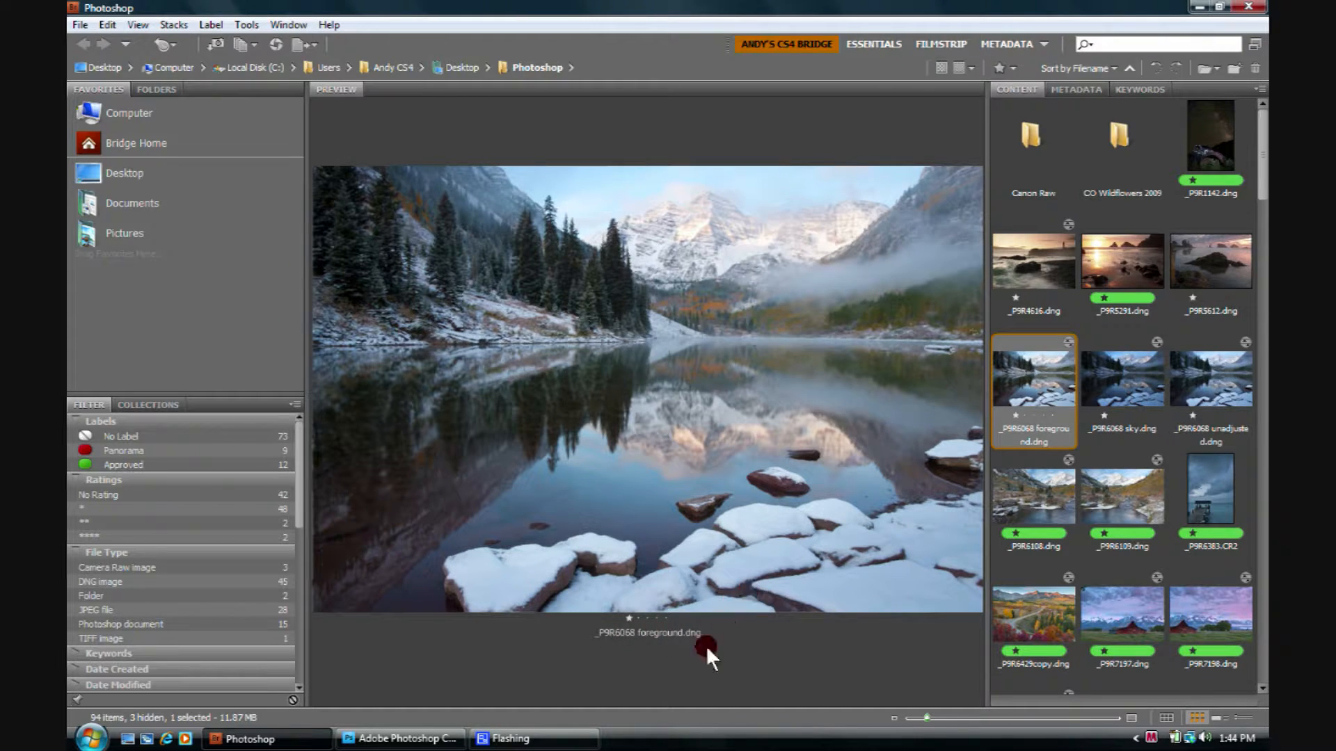
pyautogui.keyDown('ctrl'); pyautogui.click(1125, 371); pyautogui.keyUp('ctrl')
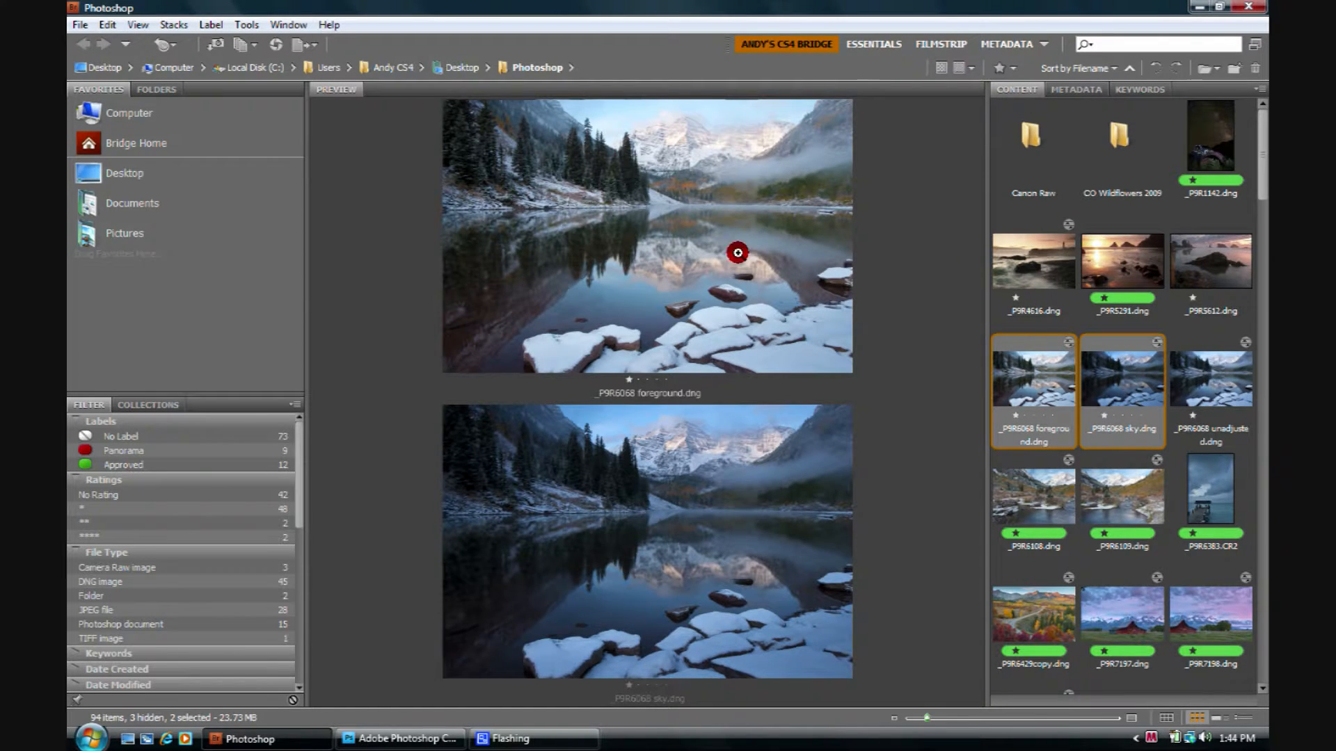
pyautogui.click(247, 25)
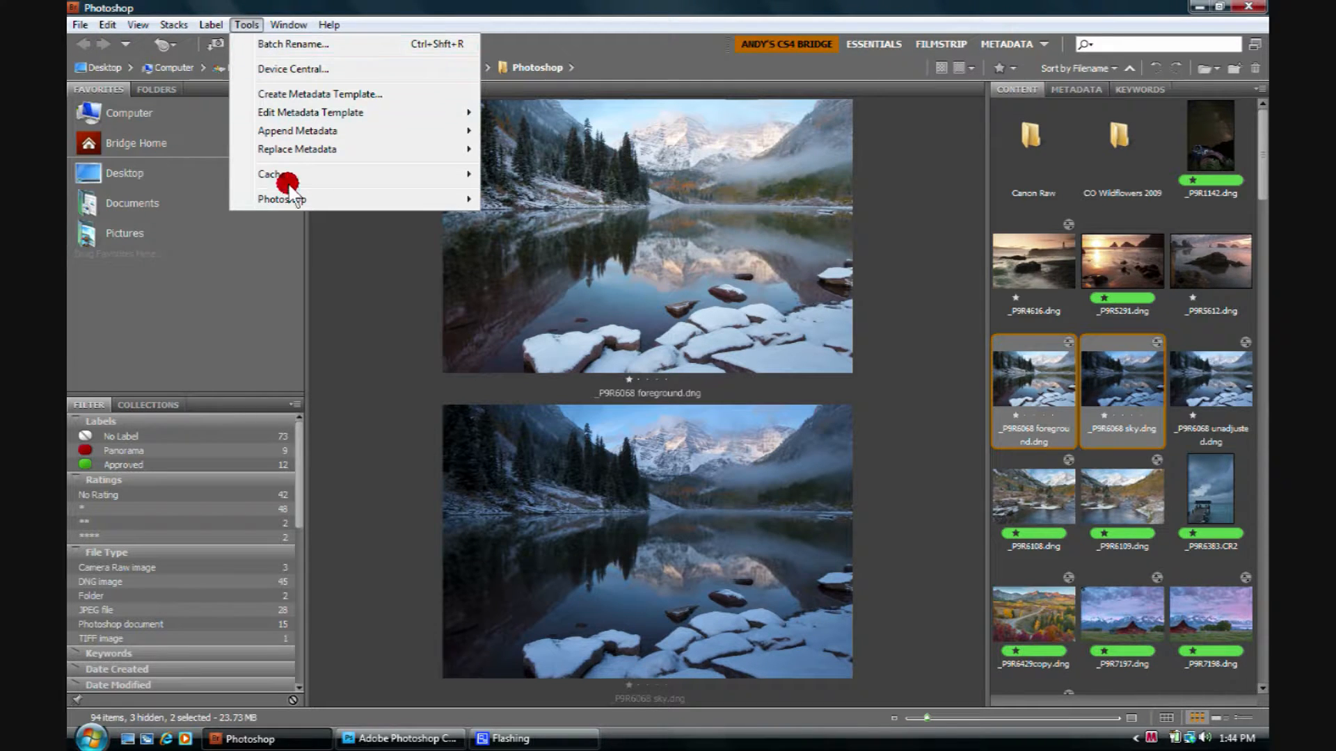
pyautogui.moveTo(290, 202)
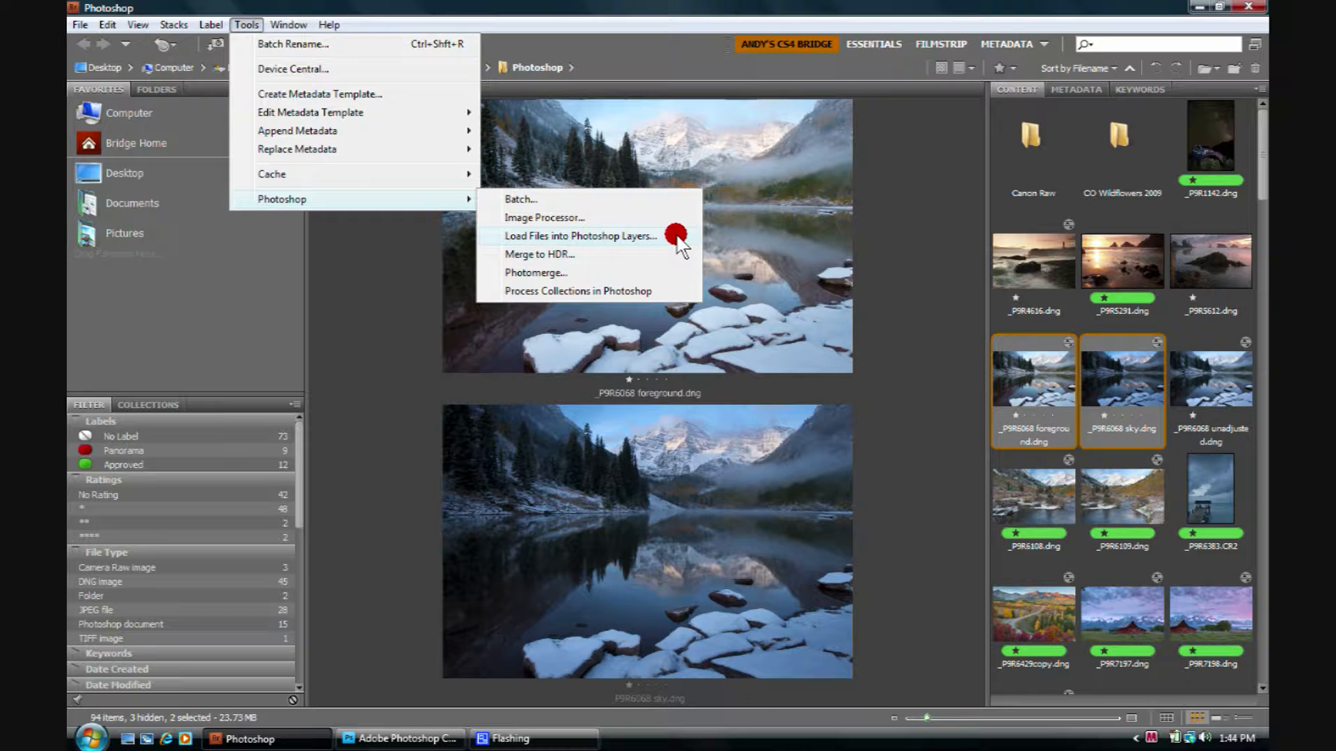
pyautogui.click(580, 236)
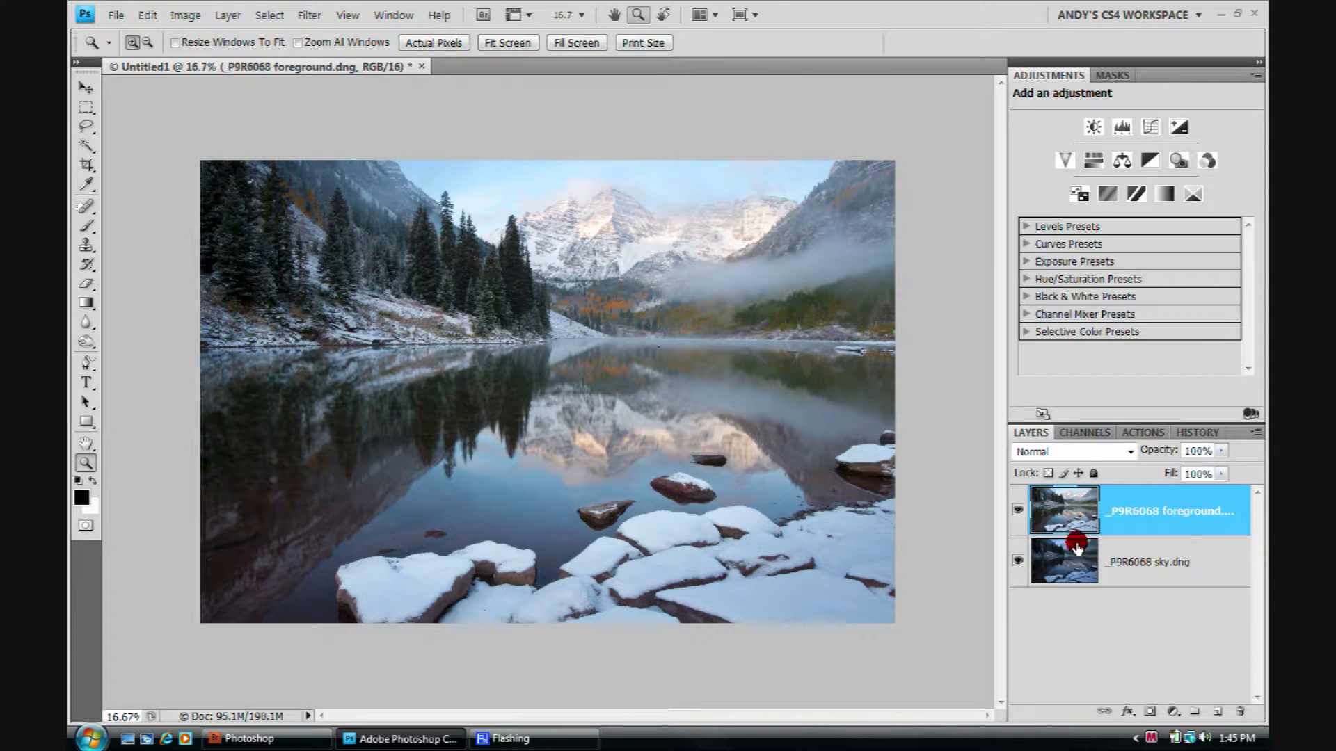
# Move the foreground layer below the sky layer and add a layer mask to the sky layer
pyautogui.moveTo(1198, 498); pyautogui.dragTo(1190, 626)
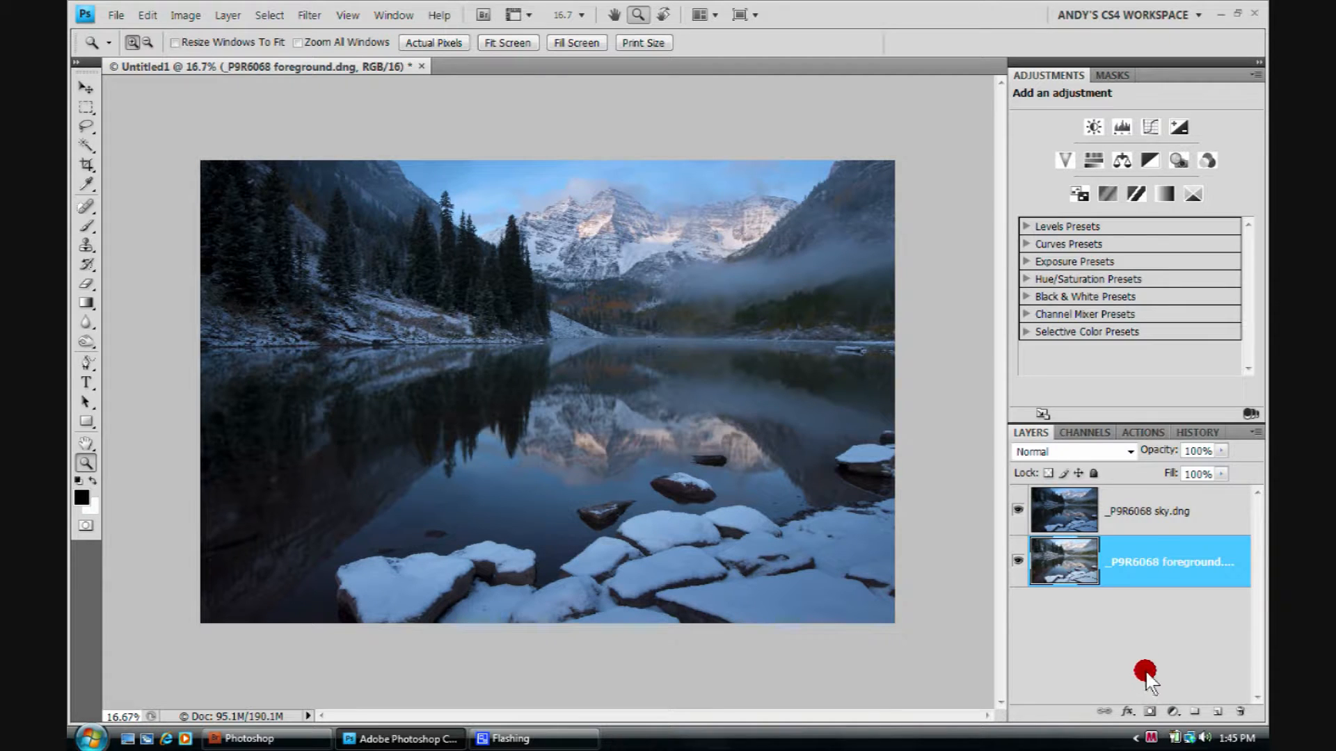
pyautogui.click(1154, 496)
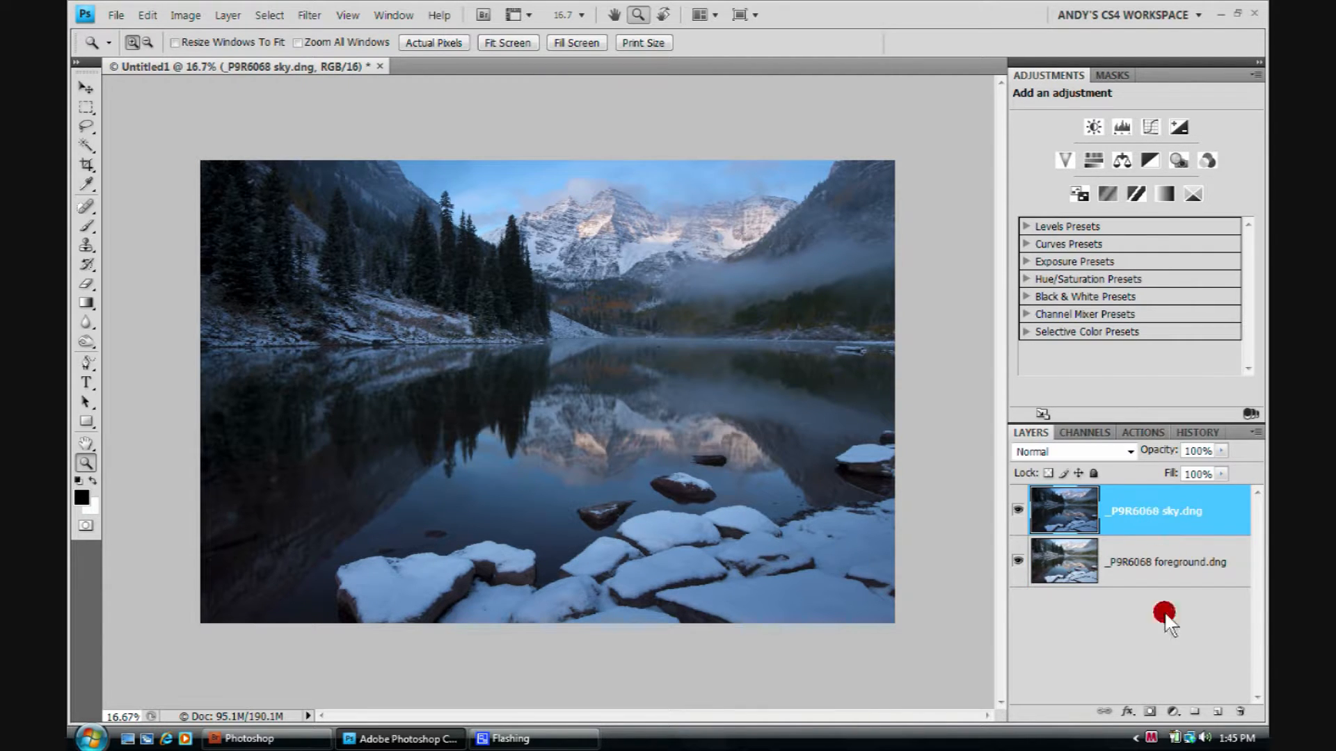
pyautogui.click(1150, 711)
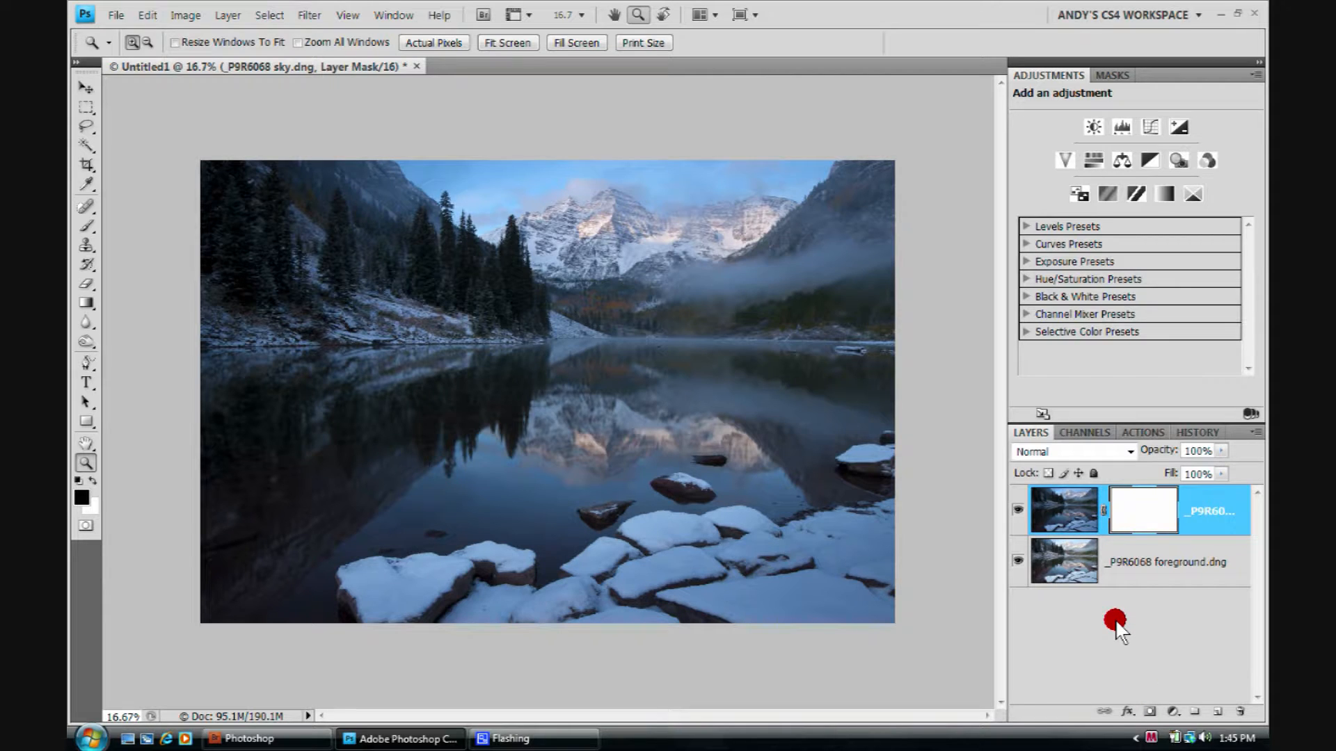
# Activate the Brush tool, check its hardness, and reduce the brush diameter to 700 px
pyautogui.press('b')
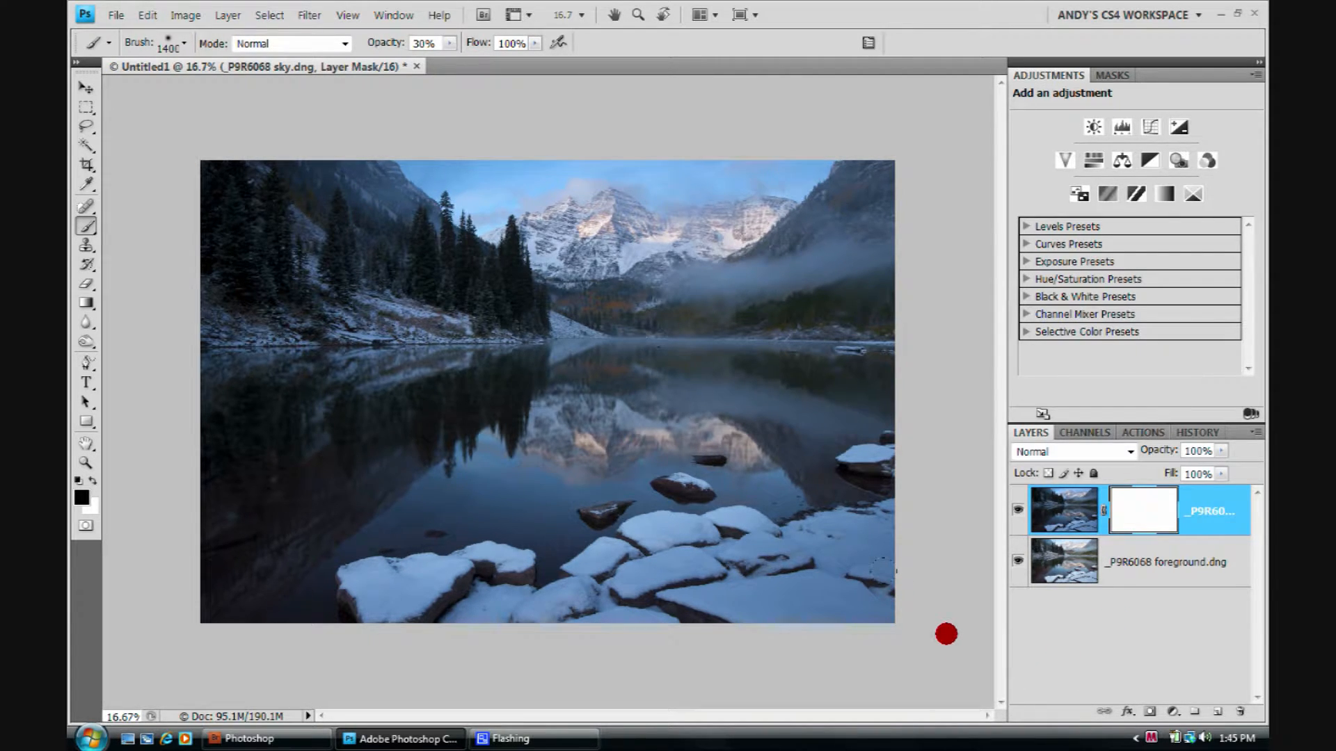
pyautogui.press('[')
pyautogui.press('[')
pyautogui.press('[')
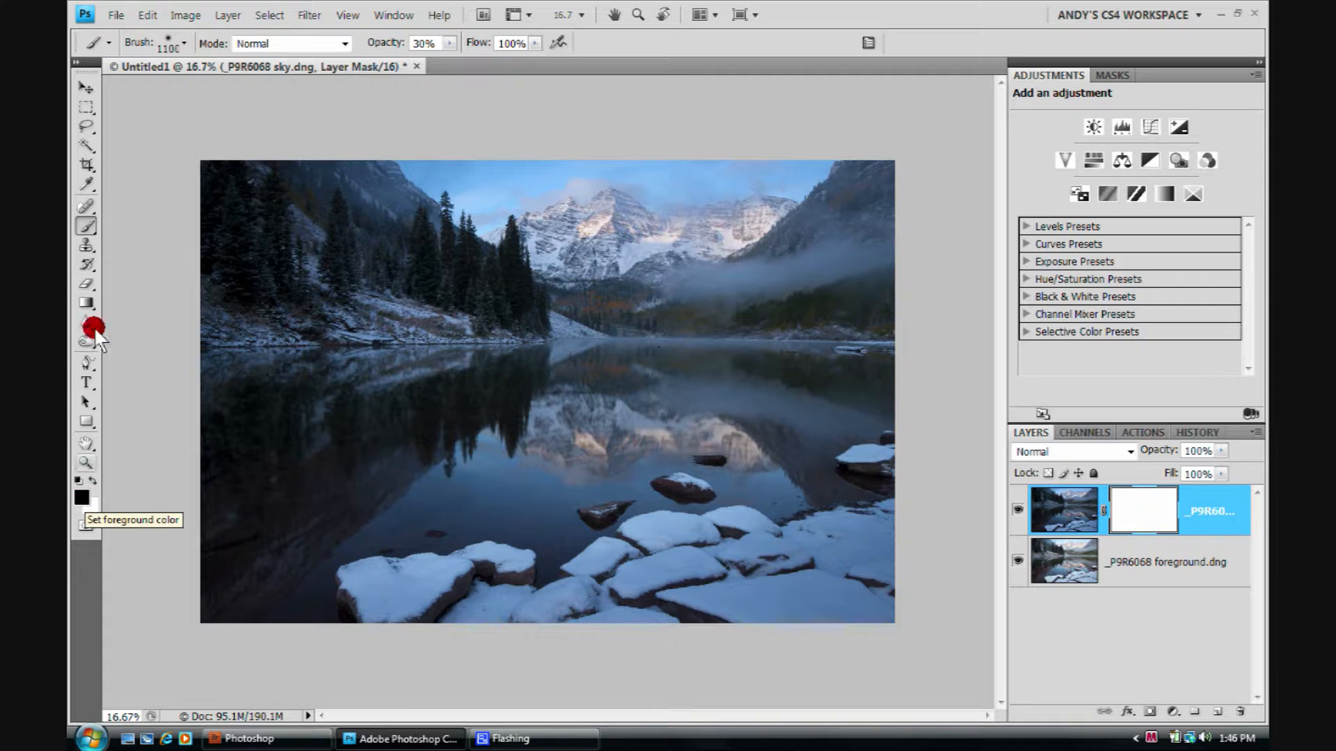
pyautogui.click(184, 43)
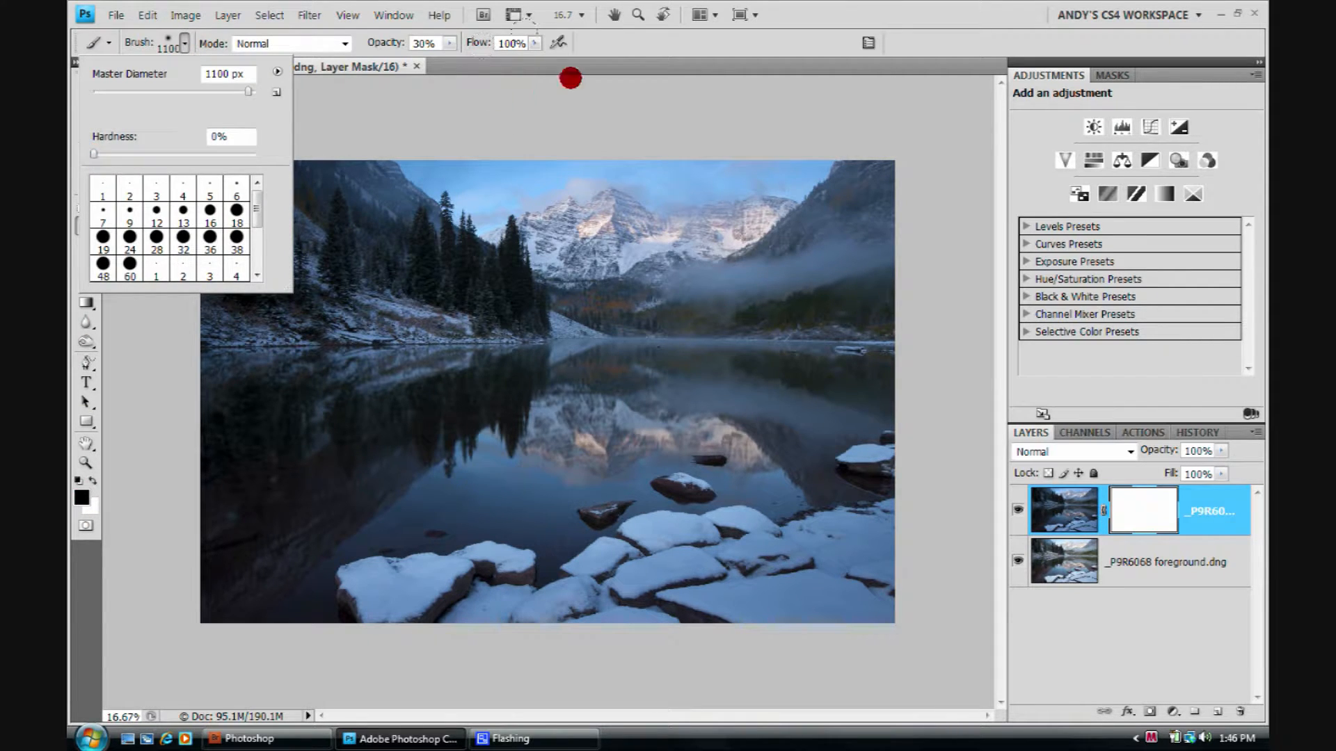
pyautogui.click(653, 38)
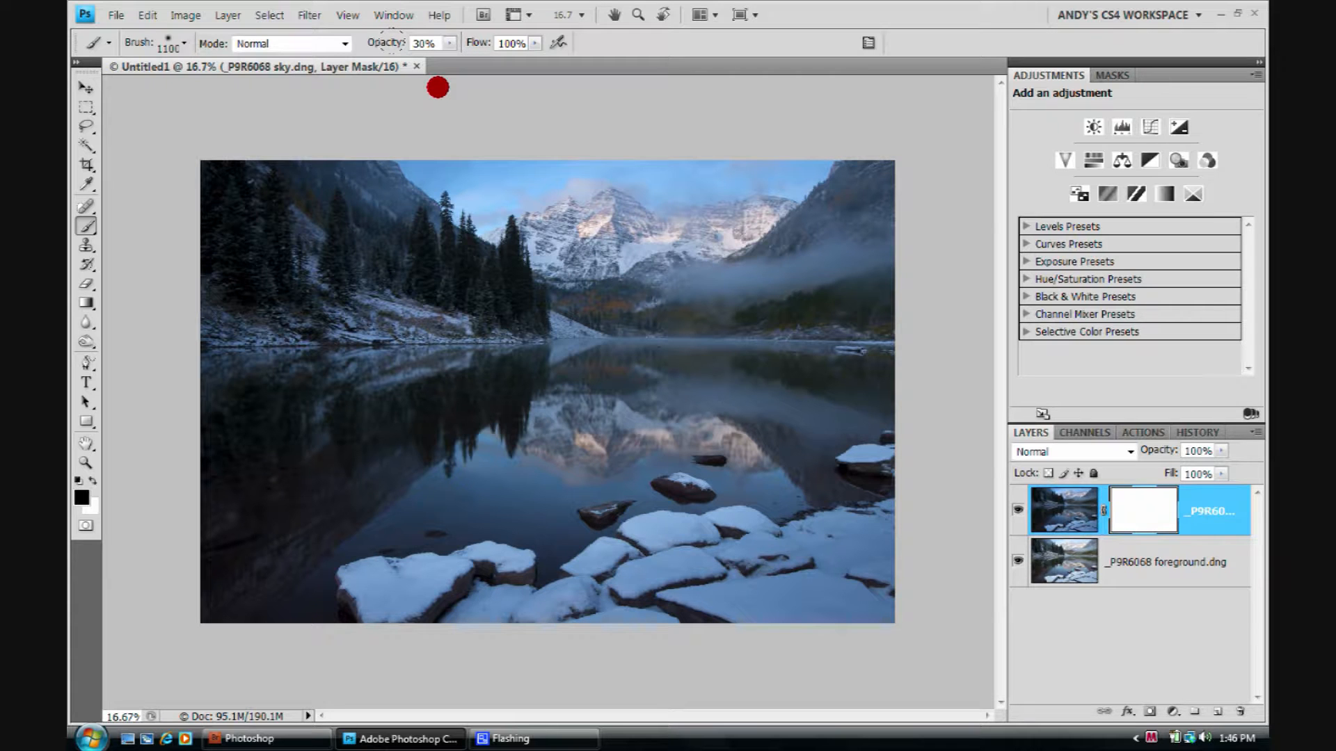
pyautogui.press('[')
pyautogui.press('[')
pyautogui.press('[')
pyautogui.press('[')
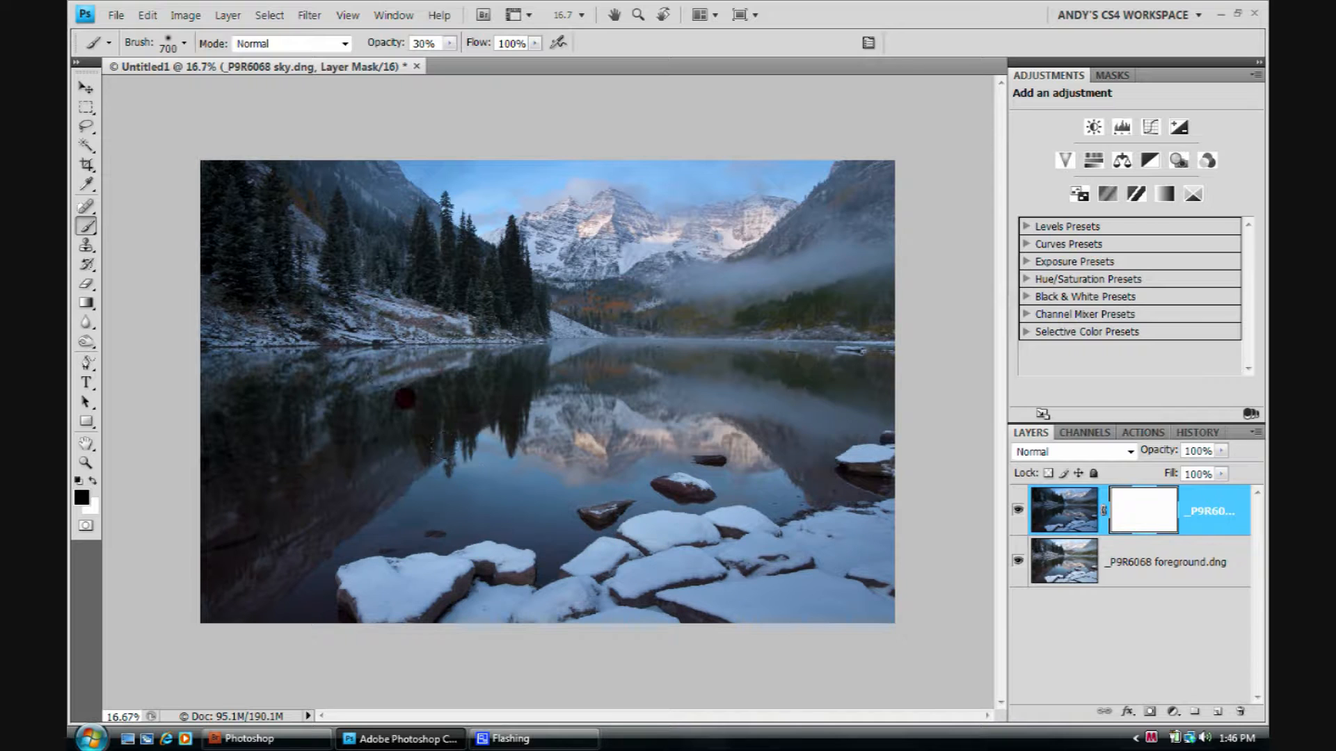
# Paint black over the sky layer's mask everywhere except the sky and peaks, enlarging the brush to 1300 px for the lake and rocks
pyautogui.moveTo(300, 189)
pyautogui.mouseDown()
pyautogui.moveTo(343, 206)
pyautogui.moveTo(376, 258)
pyautogui.moveTo(367, 268)
pyautogui.mouseUp()
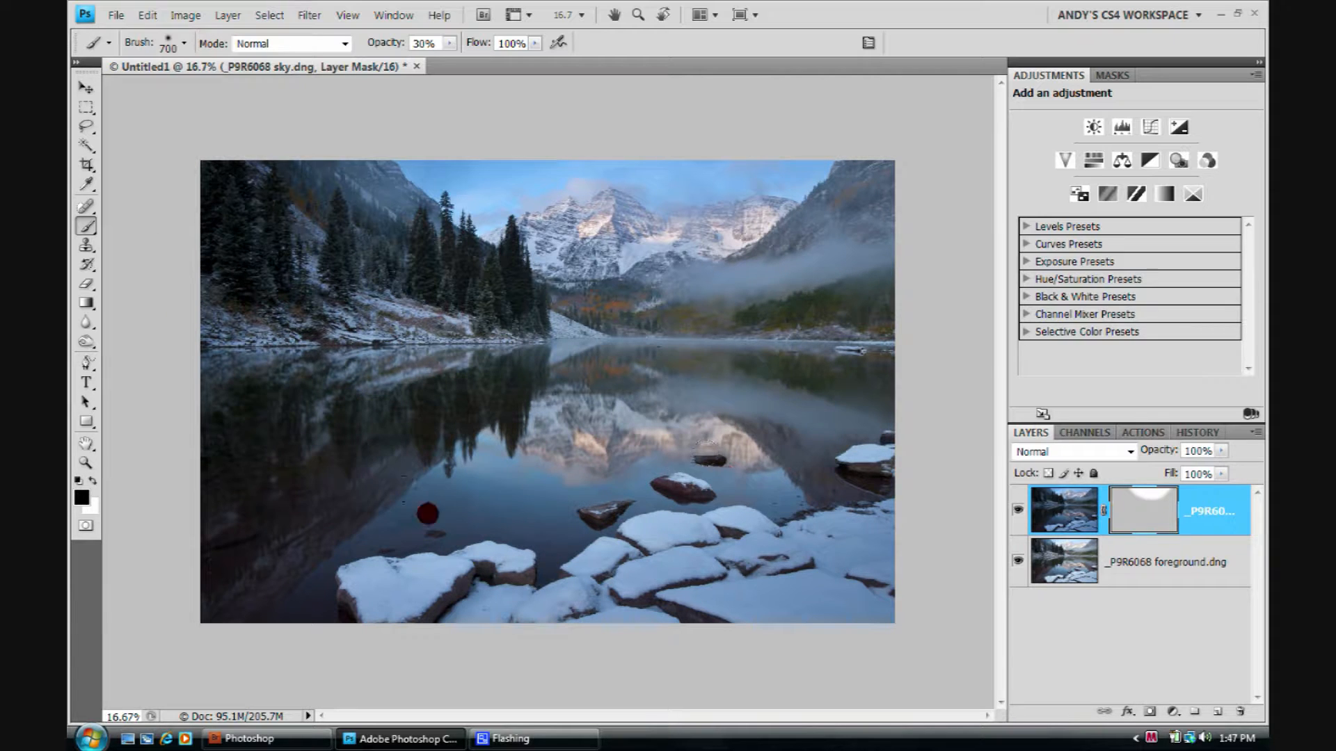
pyautogui.moveTo(781, 535); pyautogui.dragTo(841, 515)
pyautogui.press(']')
pyautogui.press(']')
pyautogui.press(']')
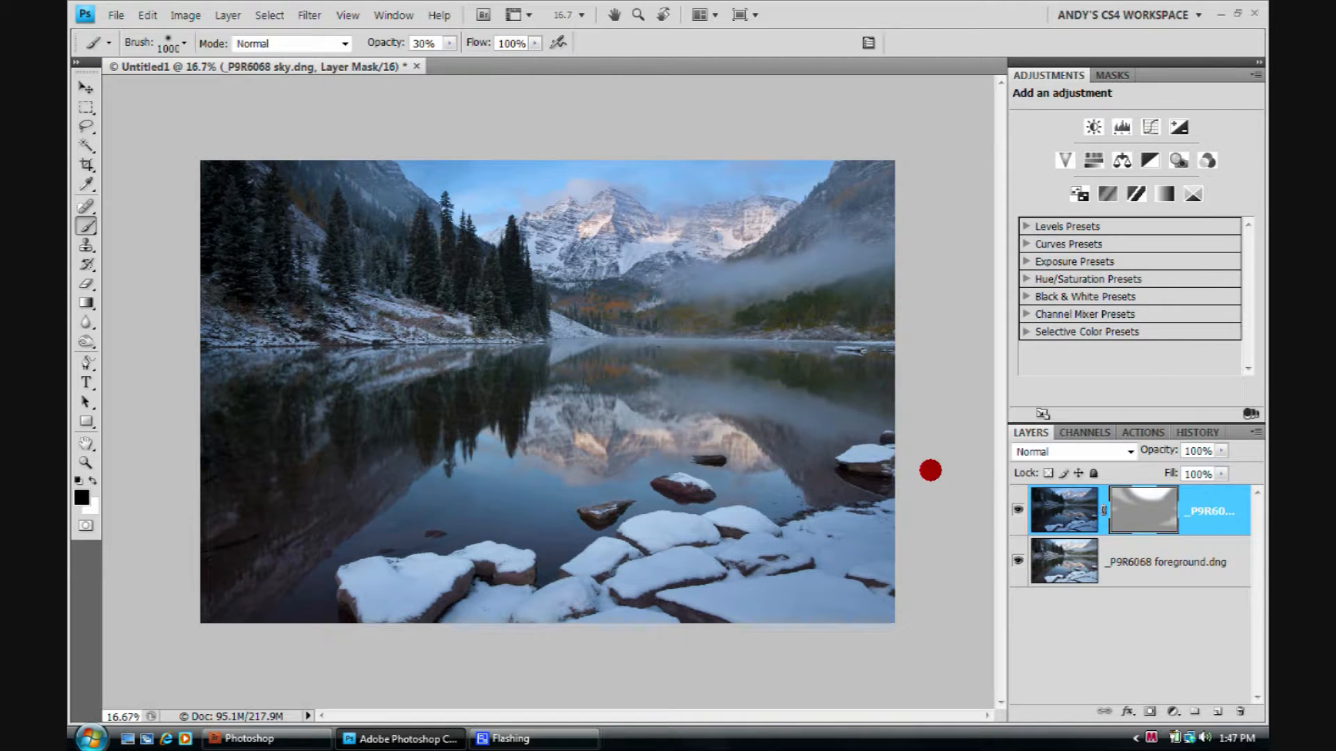
pyautogui.press(']')
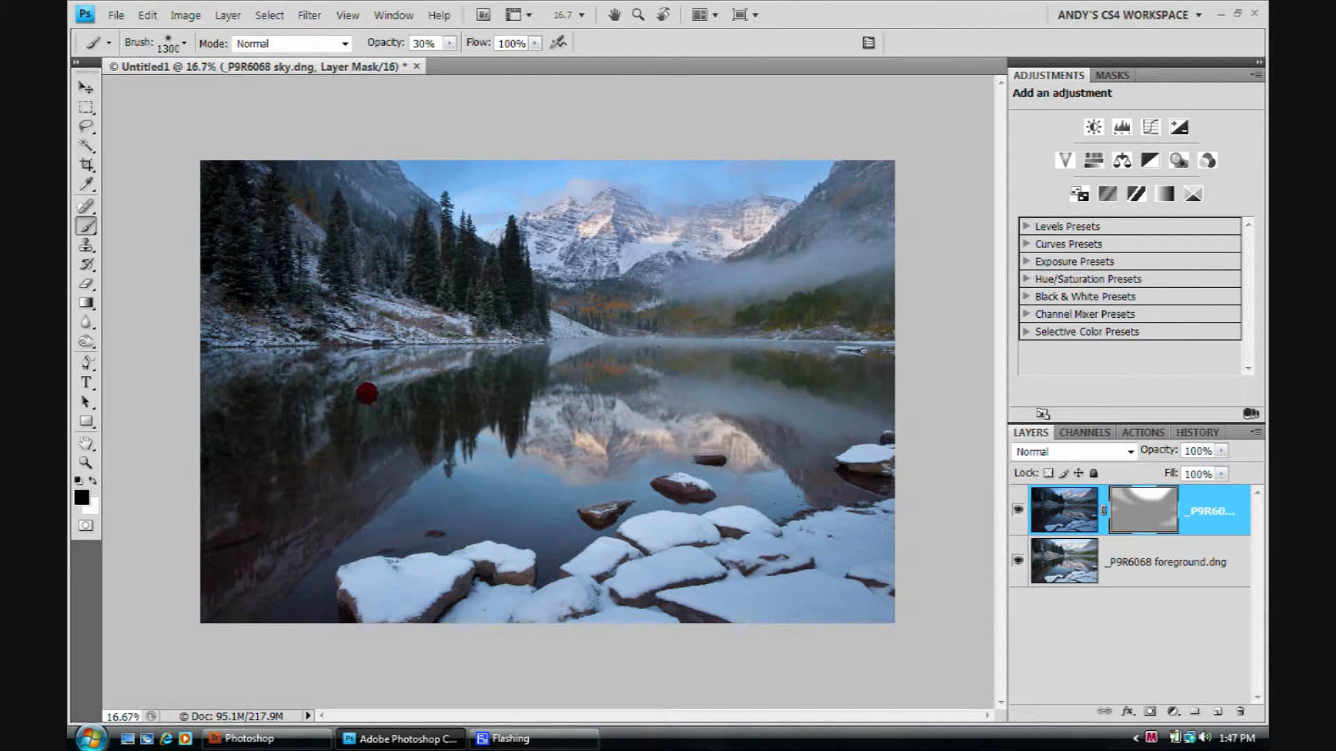
pyautogui.moveTo(720, 476); pyautogui.dragTo(956, 666)
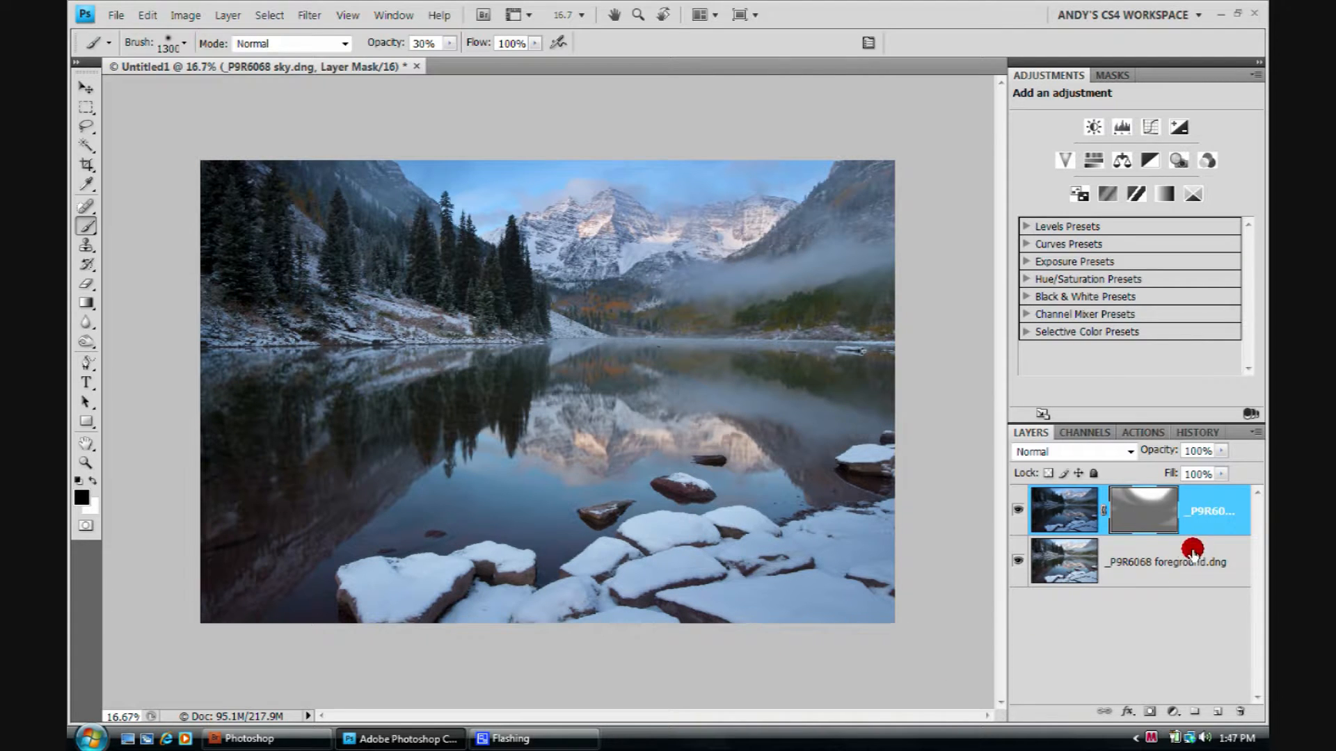
# Inspect the sky layer's mask on its own and paint over its lighter patches across the lake and along the photo's right edge
pyautogui.keyDown('alt'); pyautogui.click(1153, 518); pyautogui.keyUp('alt')
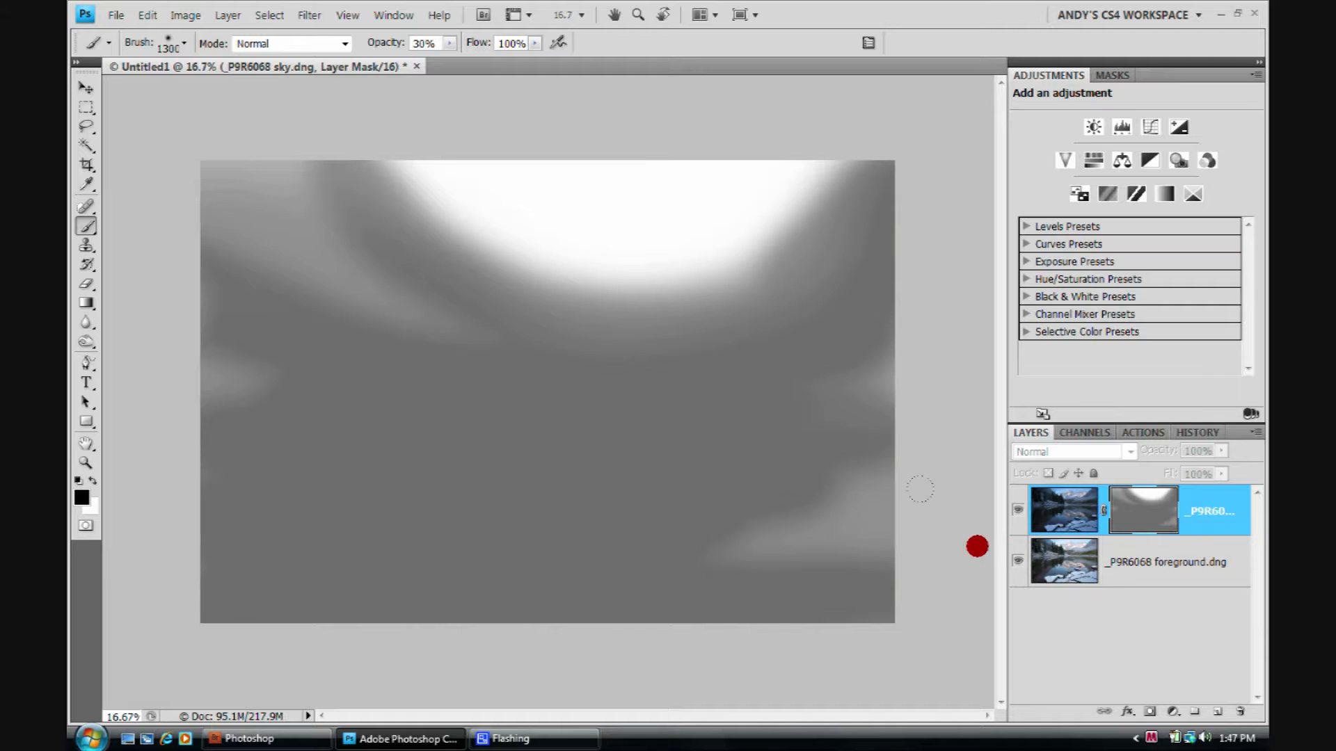
pyautogui.keyDown('alt'); pyautogui.click(1140, 506); pyautogui.keyUp('alt')
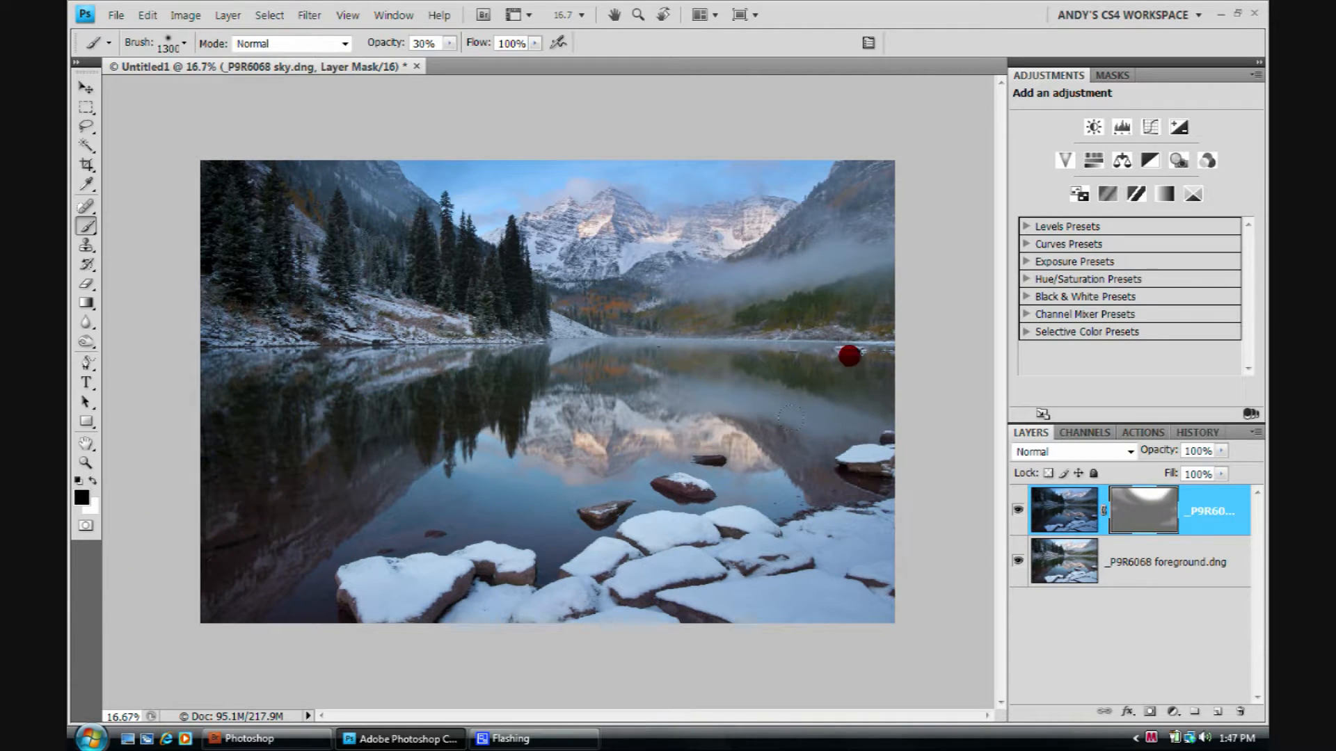
pyautogui.moveTo(208, 425); pyautogui.dragTo(893, 487)
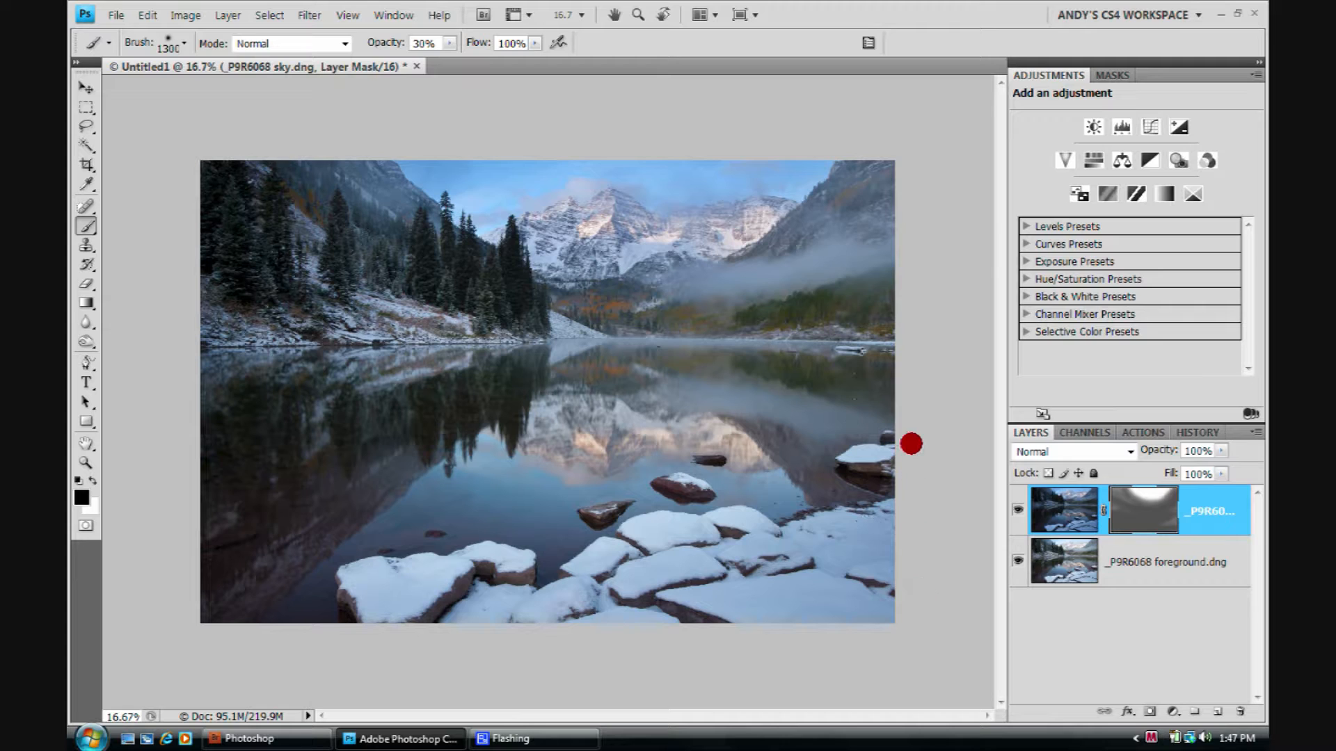
pyautogui.moveTo(623, 481); pyautogui.dragTo(319, 399)
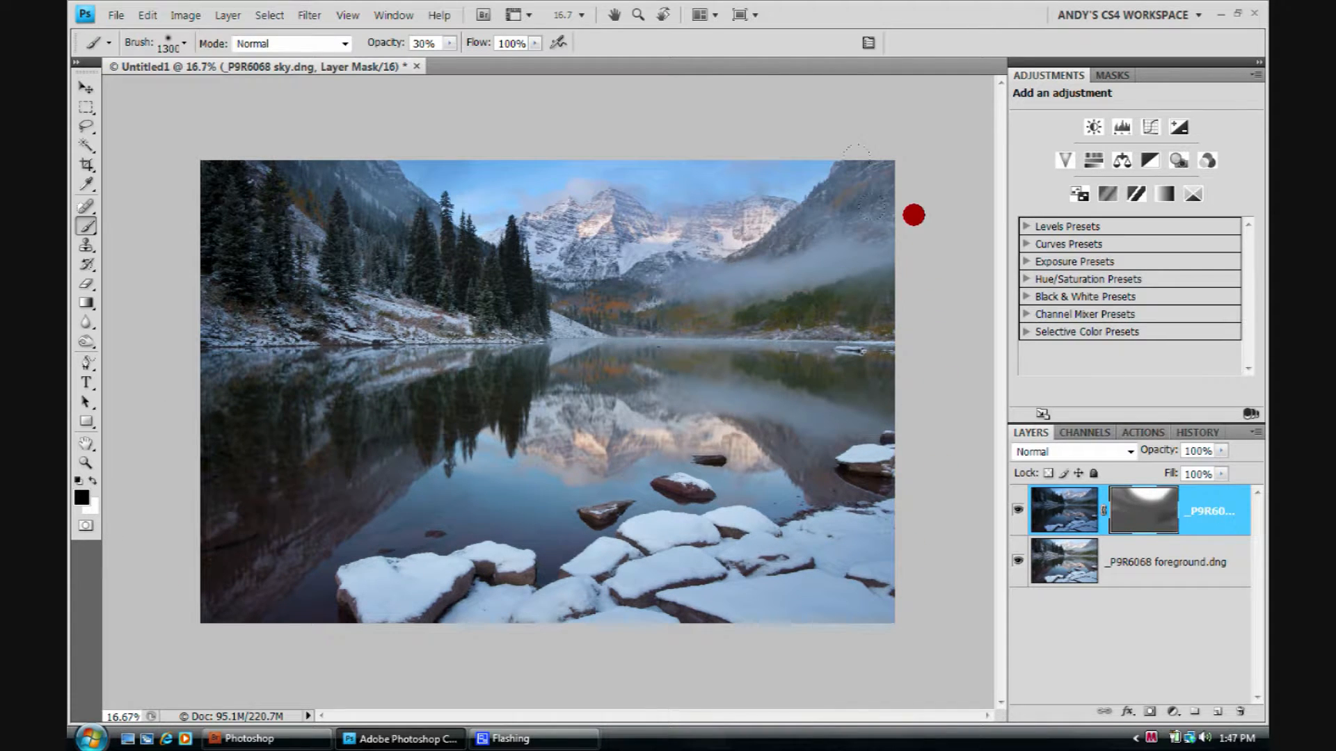
pyautogui.moveTo(914, 213); pyautogui.dragTo(899, 256)
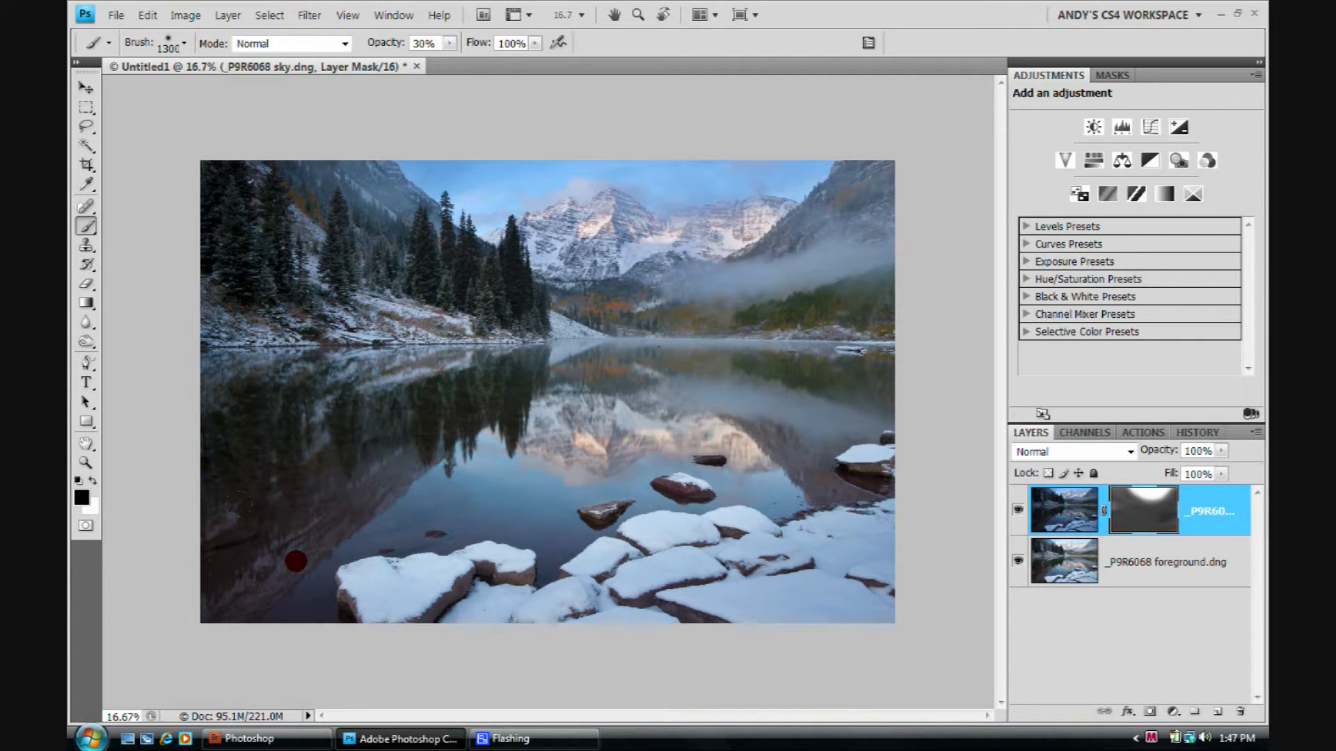
# Paint black on the mask over the lakeside trees and the wooded slopes with smaller brushes of 60 to 300 px
pyautogui.scroll(5, 447, 153)
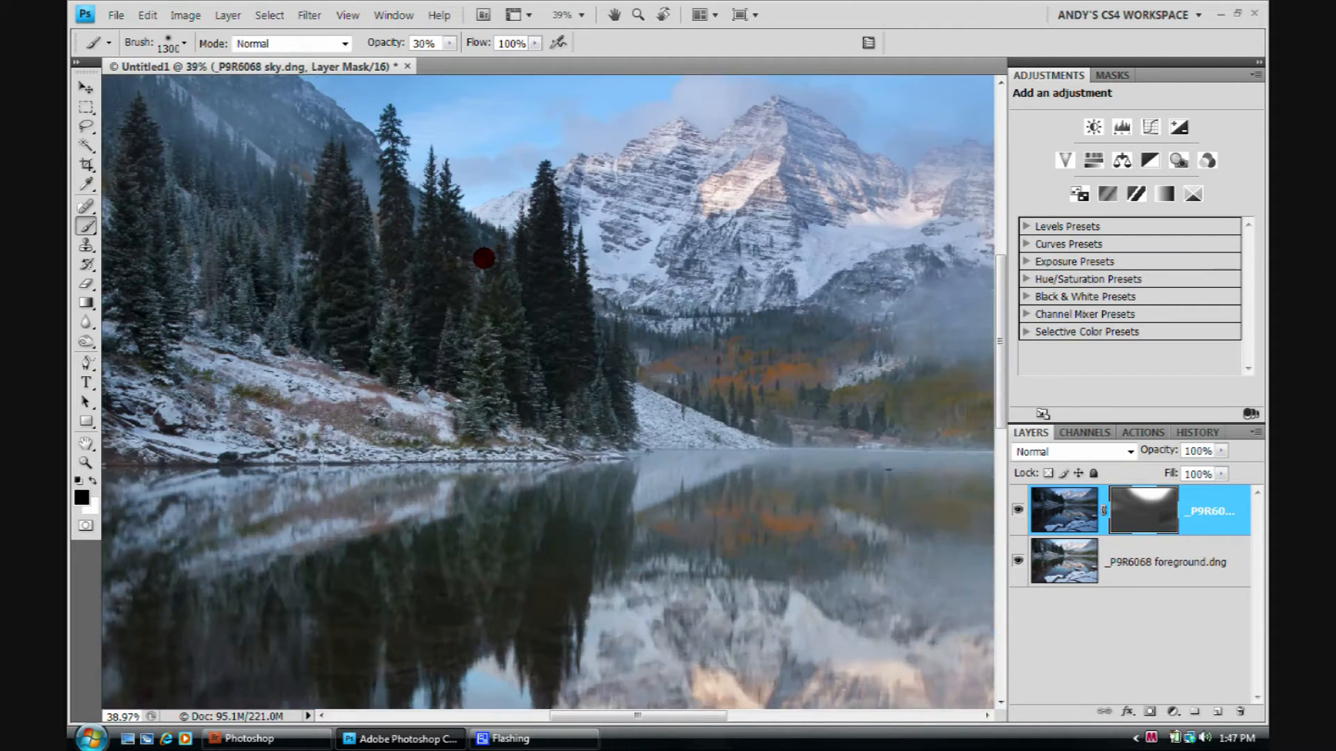
pyautogui.press('[')
pyautogui.press('[')
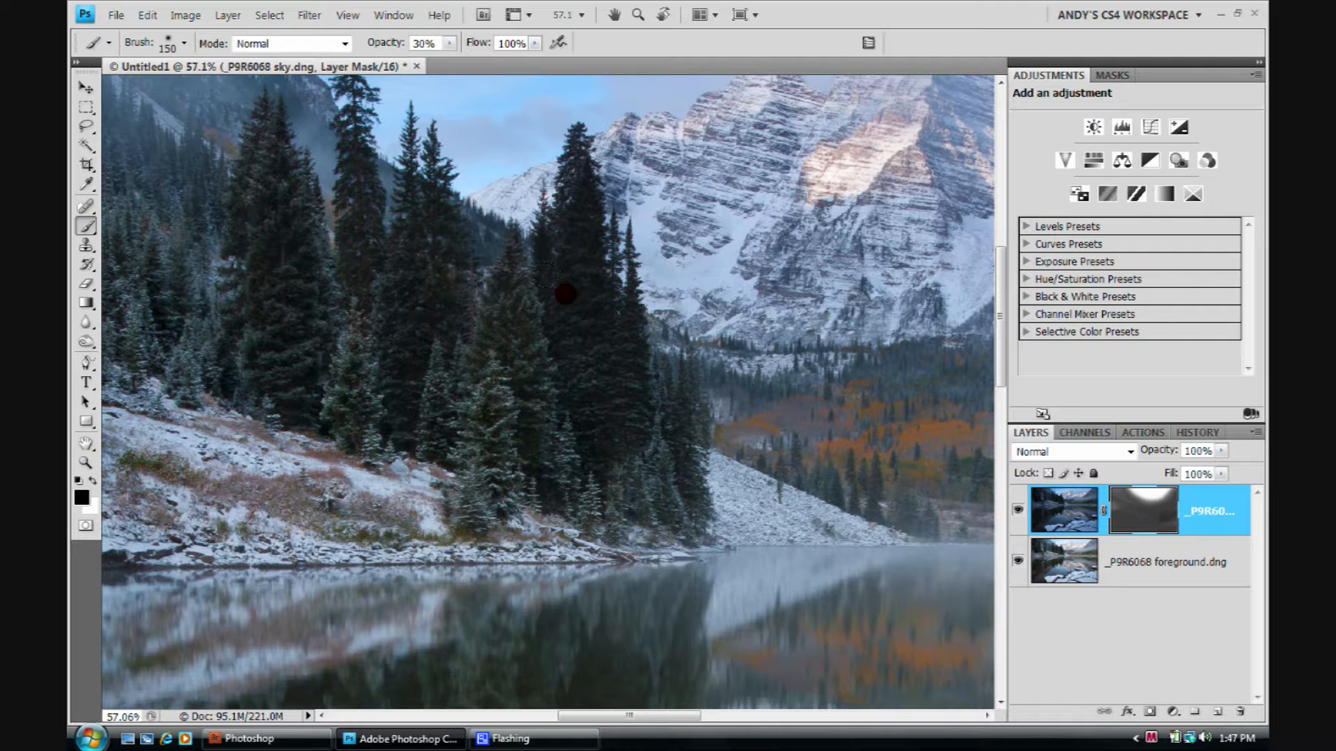
pyautogui.moveTo(557, 280); pyautogui.dragTo(541, 444)
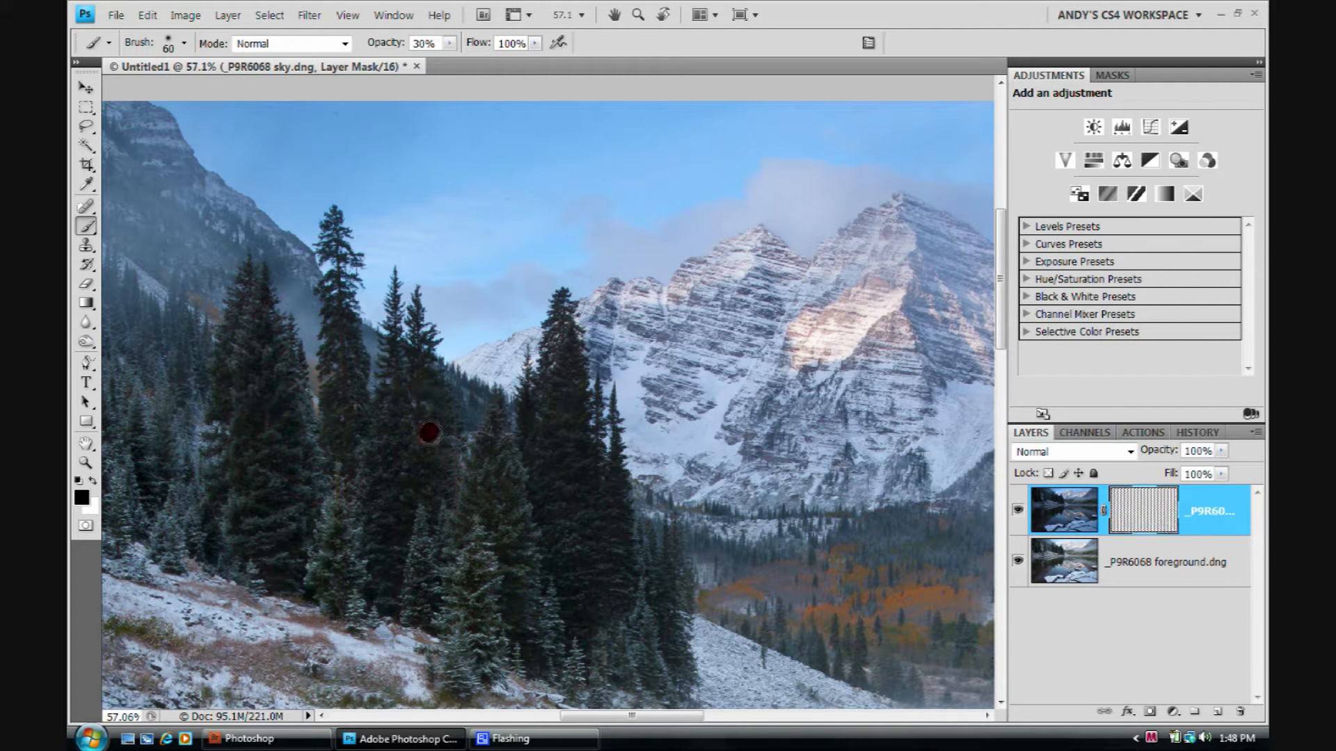
pyautogui.moveTo(296, 423)
pyautogui.mouseDown()
pyautogui.moveTo(324, 450)
pyautogui.moveTo(547, 518)
pyautogui.mouseUp()
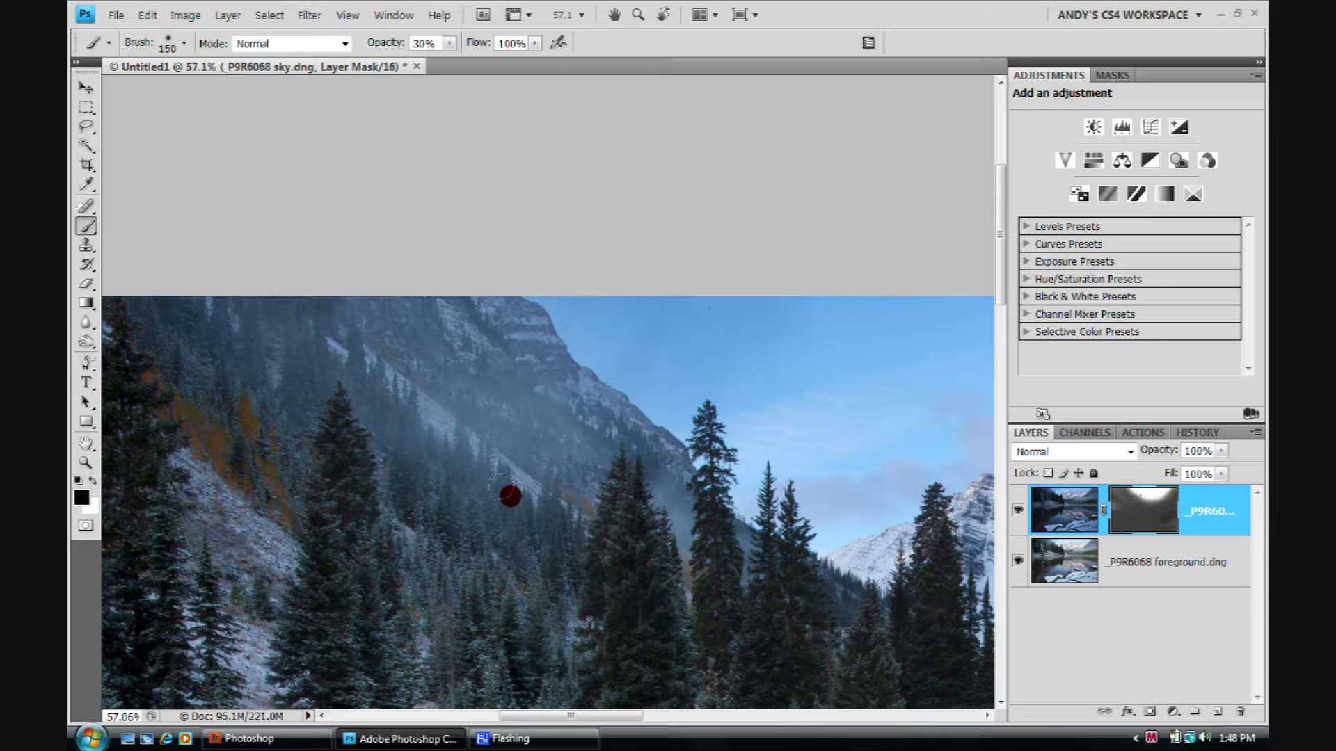
pyautogui.moveTo(542, 531); pyautogui.dragTo(271, 221)
pyautogui.scroll(-4, 374, 382)
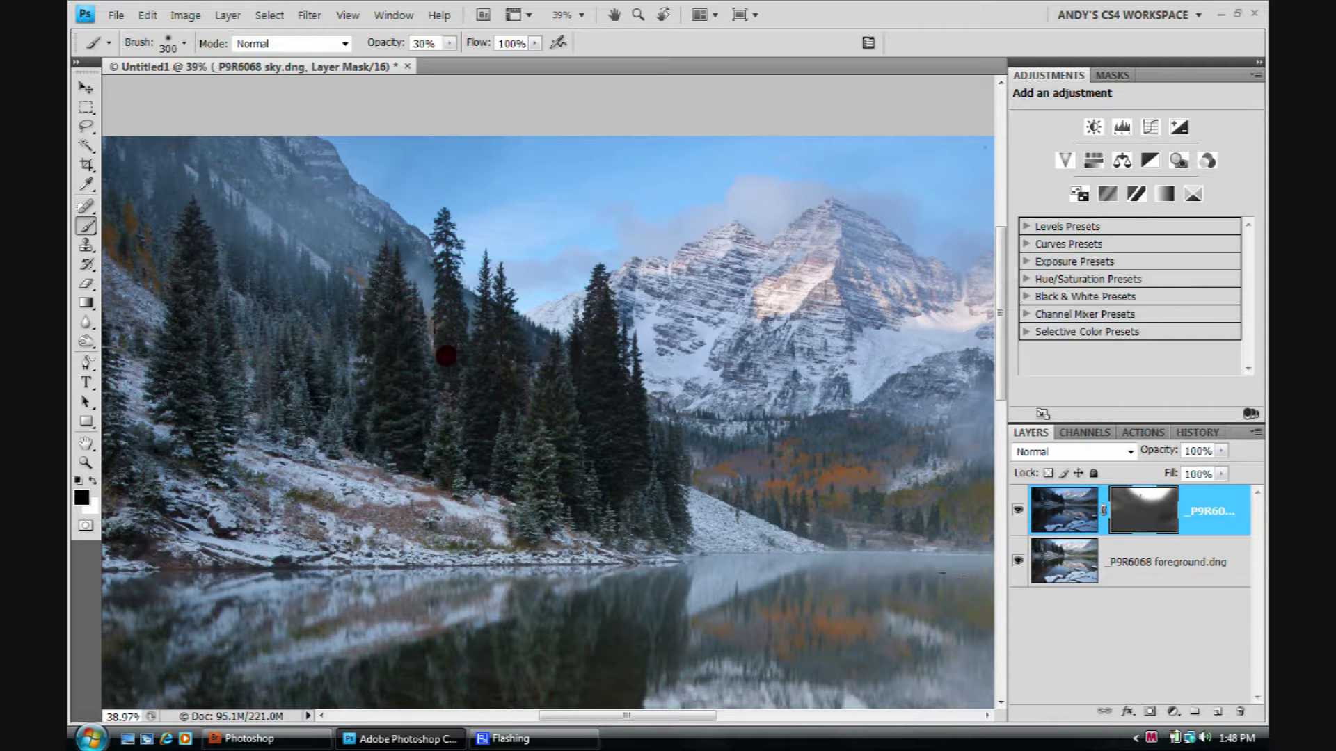
pyautogui.moveTo(839, 509)
pyautogui.mouseDown()
pyautogui.moveTo(633, 528)
pyautogui.moveTo(287, 415)
pyautogui.mouseUp()
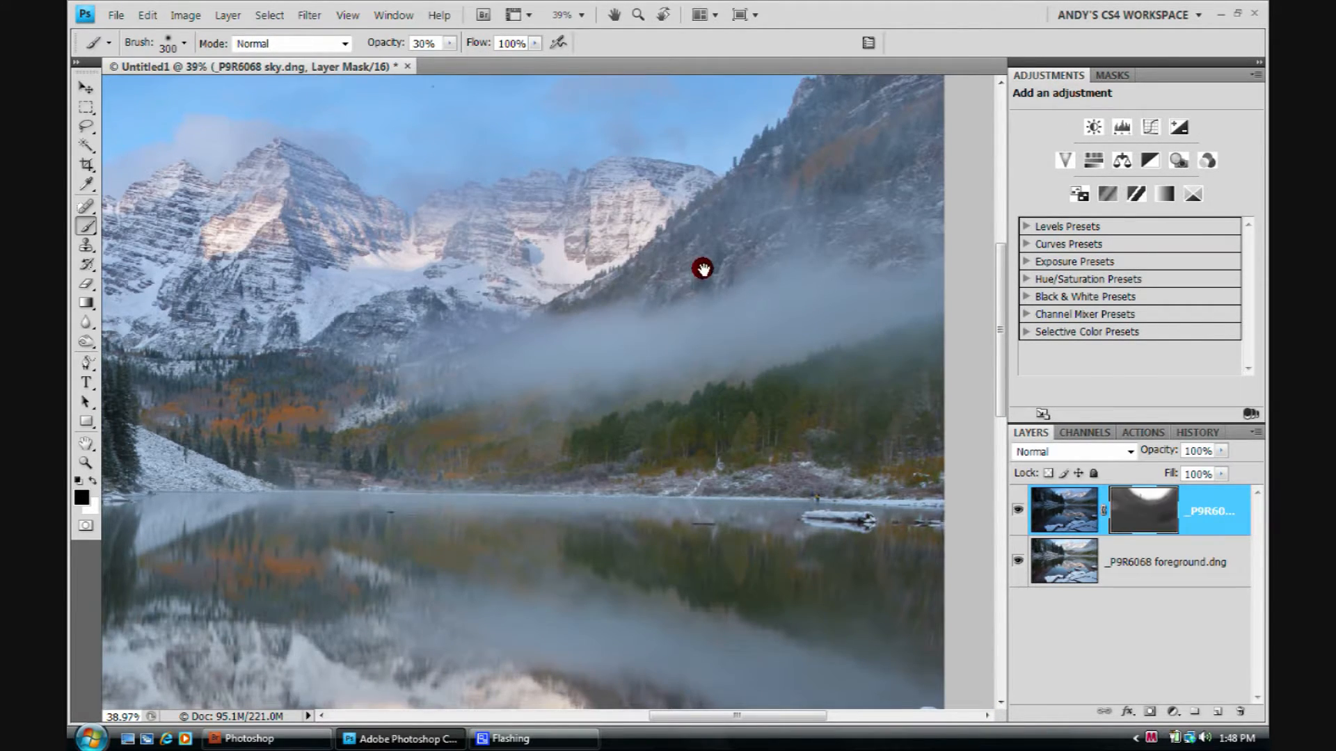
pyautogui.moveTo(702, 269); pyautogui.dragTo(612, 463)
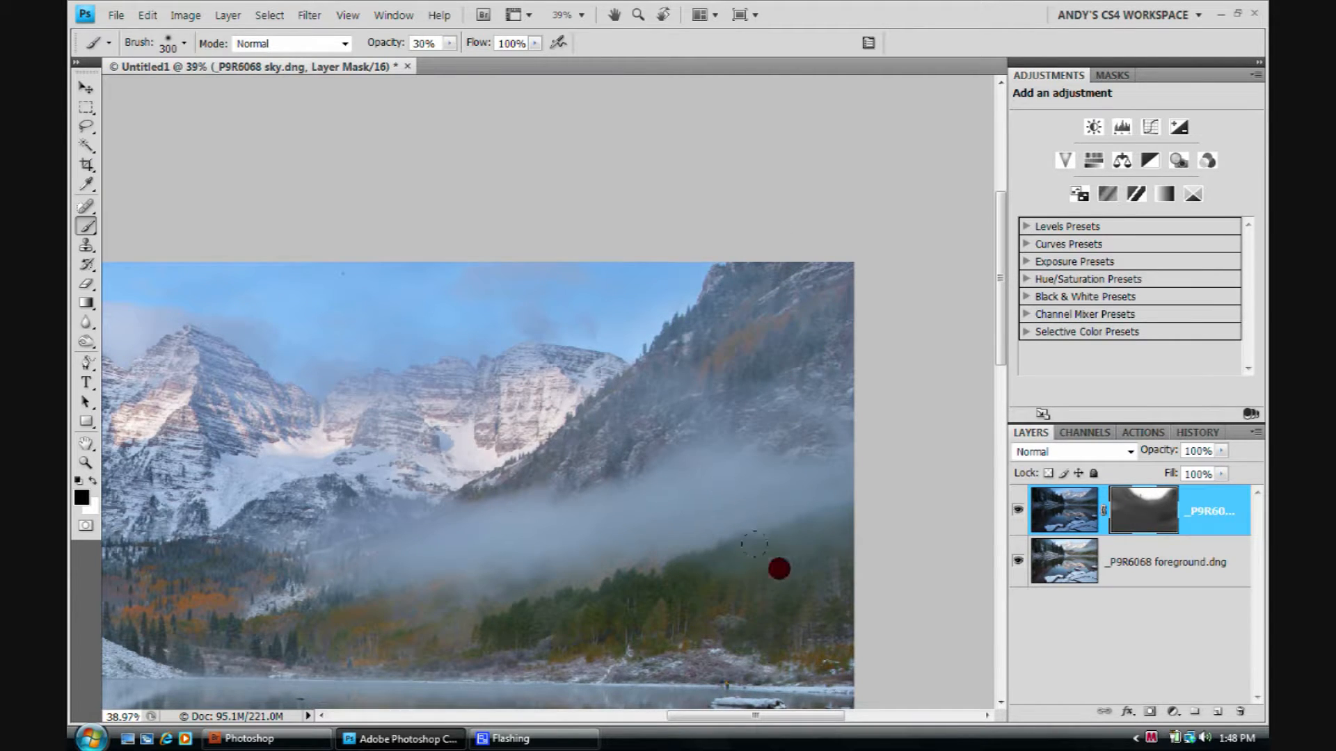
pyautogui.scroll(-4, 779, 568)
pyautogui.scroll(-2, 451, 590)
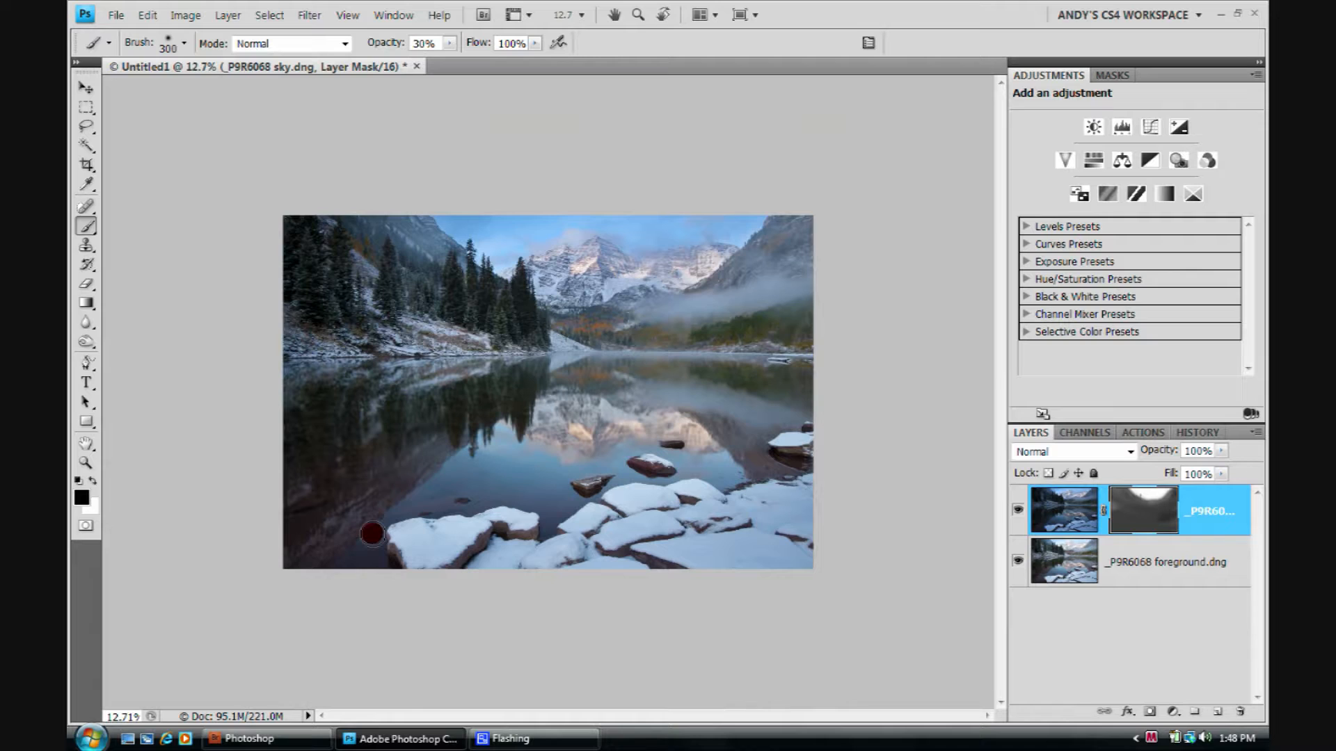
# Enlarge the brush to 1000 px and paint black on the mask over the dark trees and snowy bank on the photo's left side
pyautogui.press(']')
pyautogui.press(']')
pyautogui.press(']')
pyautogui.press(']')
pyautogui.press(']')
pyautogui.press(']')
pyautogui.press(']')
pyautogui.moveTo(273, 274); pyautogui.dragTo(300, 245)
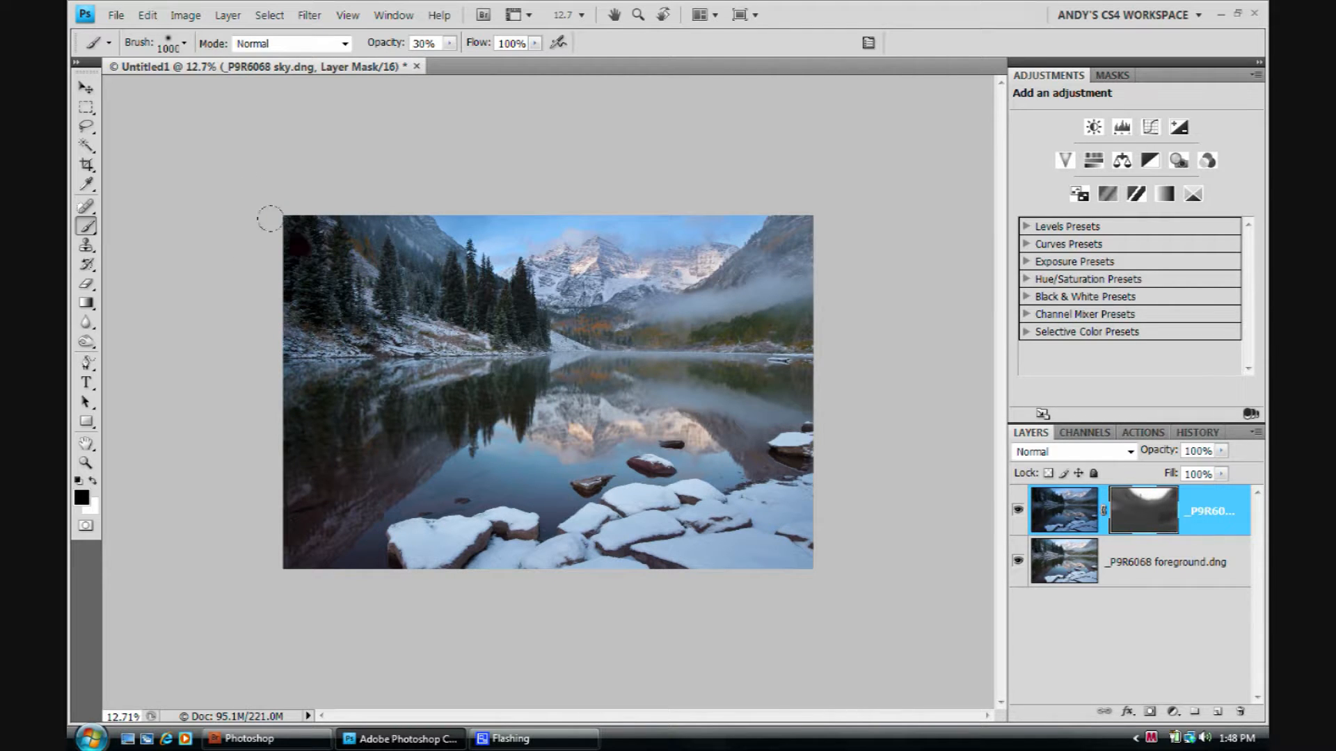
pyautogui.moveTo(426, 343)
pyautogui.mouseDown()
pyautogui.moveTo(363, 361)
pyautogui.moveTo(270, 254)
pyautogui.moveTo(300, 302)
pyautogui.moveTo(224, 182)
pyautogui.moveTo(278, 238)
pyautogui.moveTo(257, 310)
pyautogui.moveTo(385, 355)
pyautogui.mouseUp()
pyautogui.moveTo(270, 219); pyautogui.dragTo(270, 327)
# Paint black on the mask with broad strokes across the lake and the foreground rocks
pyautogui.moveTo(423, 372)
pyautogui.mouseDown()
pyautogui.moveTo(434, 345)
pyautogui.moveTo(456, 345)
pyautogui.moveTo(265, 242)
pyautogui.moveTo(260, 218)
pyautogui.moveTo(310, 213)
pyautogui.moveTo(343, 228)
pyautogui.moveTo(285, 200)
pyautogui.moveTo(235, 222)
pyautogui.moveTo(300, 199)
pyautogui.moveTo(348, 211)
pyautogui.moveTo(397, 267)
pyautogui.moveTo(739, 481)
pyautogui.moveTo(898, 506)
pyautogui.mouseUp()
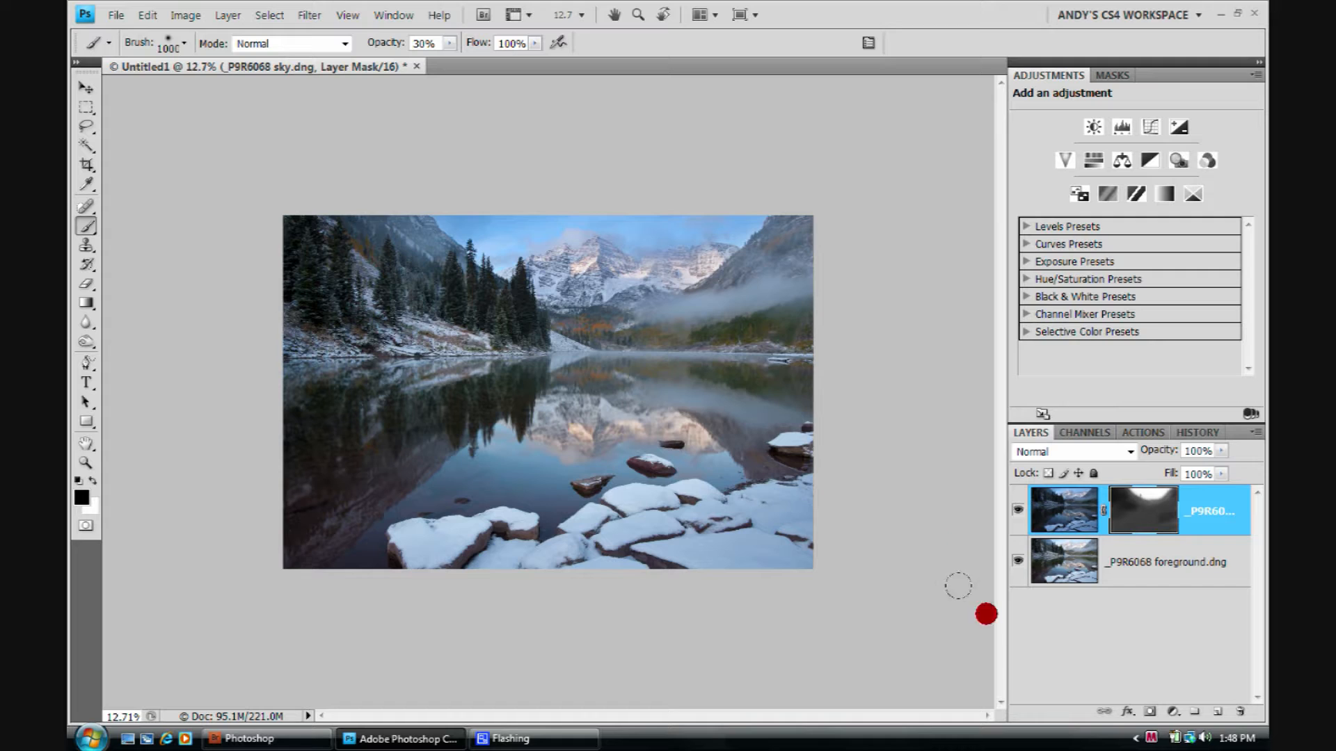
pyautogui.scroll(-2, 981, 588)
pyautogui.moveTo(855, 559)
pyautogui.mouseDown()
pyautogui.moveTo(710, 560)
pyautogui.moveTo(694, 577)
pyautogui.moveTo(680, 399)
pyautogui.moveTo(646, 393)
pyautogui.moveTo(533, 405)
pyautogui.moveTo(514, 414)
pyautogui.moveTo(599, 395)
pyautogui.moveTo(649, 413)
pyautogui.moveTo(546, 400)
pyautogui.moveTo(271, 551)
pyautogui.moveTo(151, 522)
pyautogui.moveTo(89, 480)
pyautogui.mouseUp()
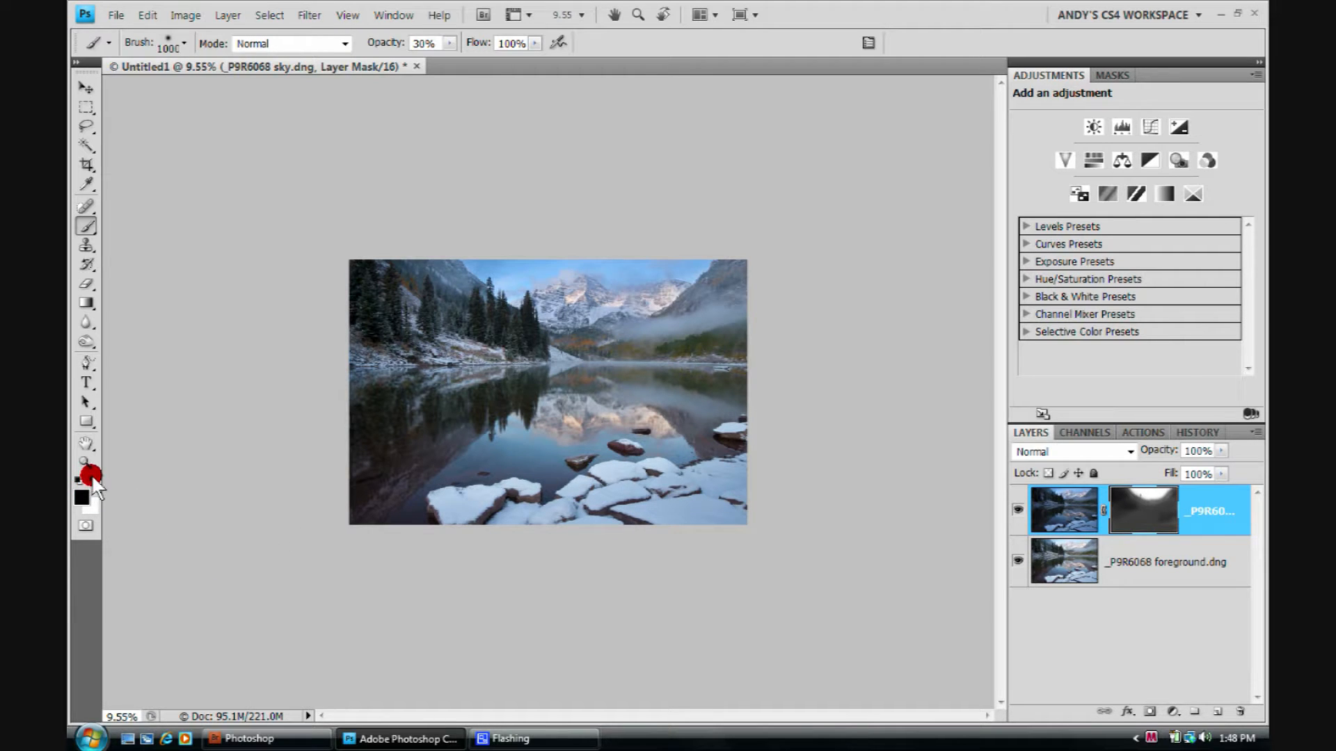
# Reduce the brush to 400 px and paint white on the sky layer's mask over the mountain reflection in the lake
pyautogui.scroll(11, 633, 468)
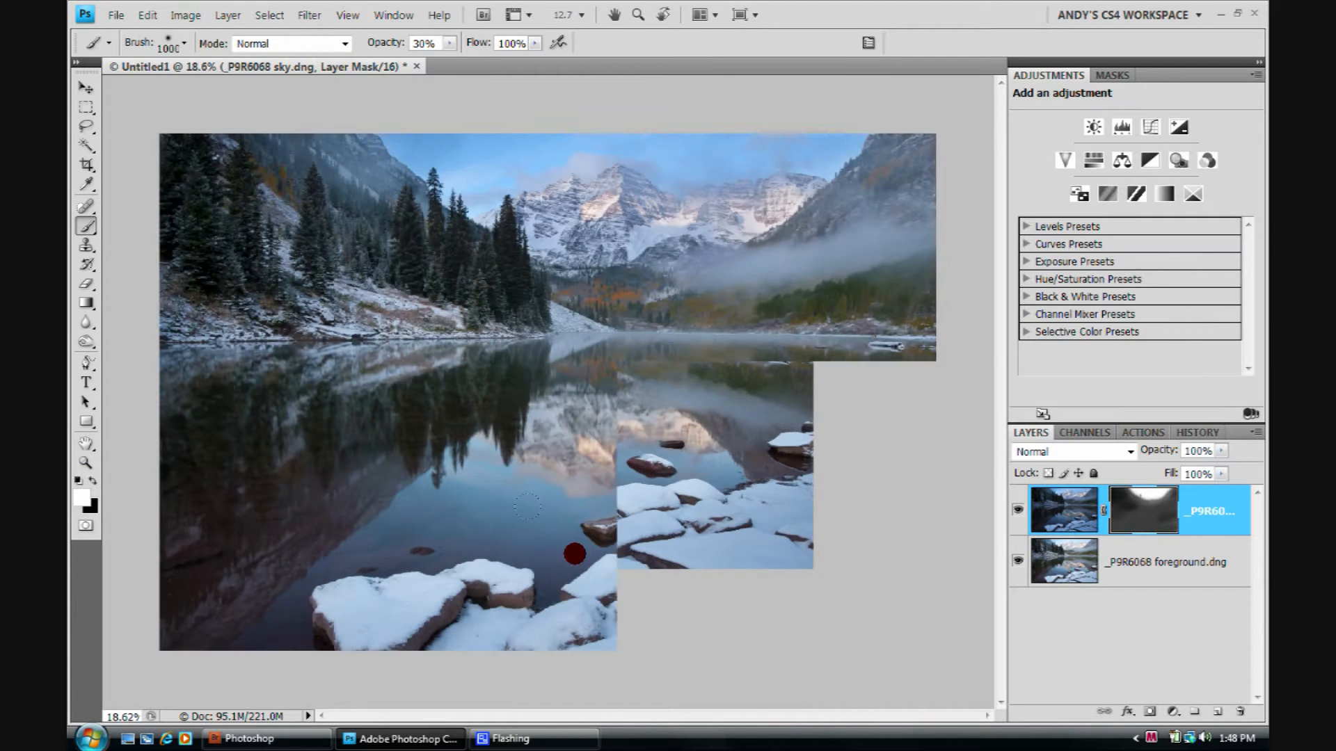
pyautogui.press('[')
pyautogui.press('[')
pyautogui.press('[')
pyautogui.press('[')
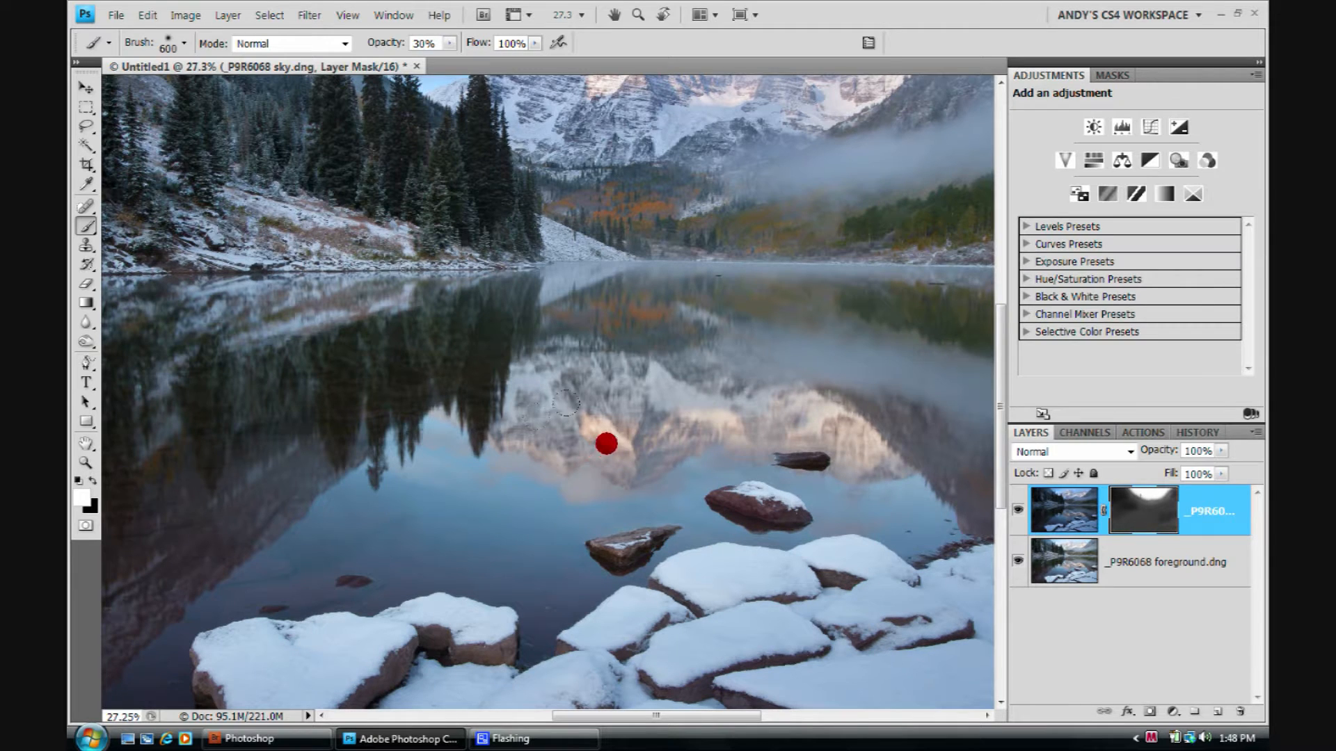
pyautogui.moveTo(576, 439); pyautogui.dragTo(679, 416)
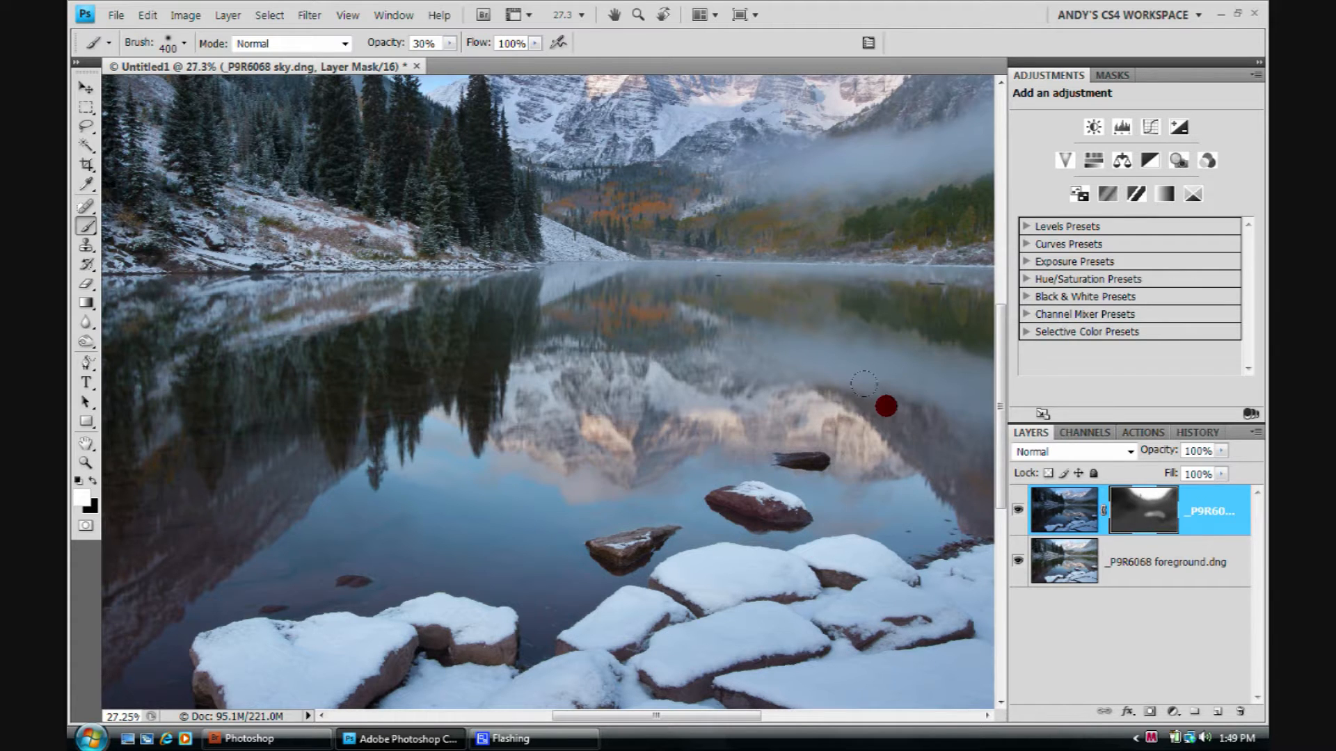
pyautogui.hotkey('ctrl', '0')
pyautogui.scroll(-1, 555, 451)
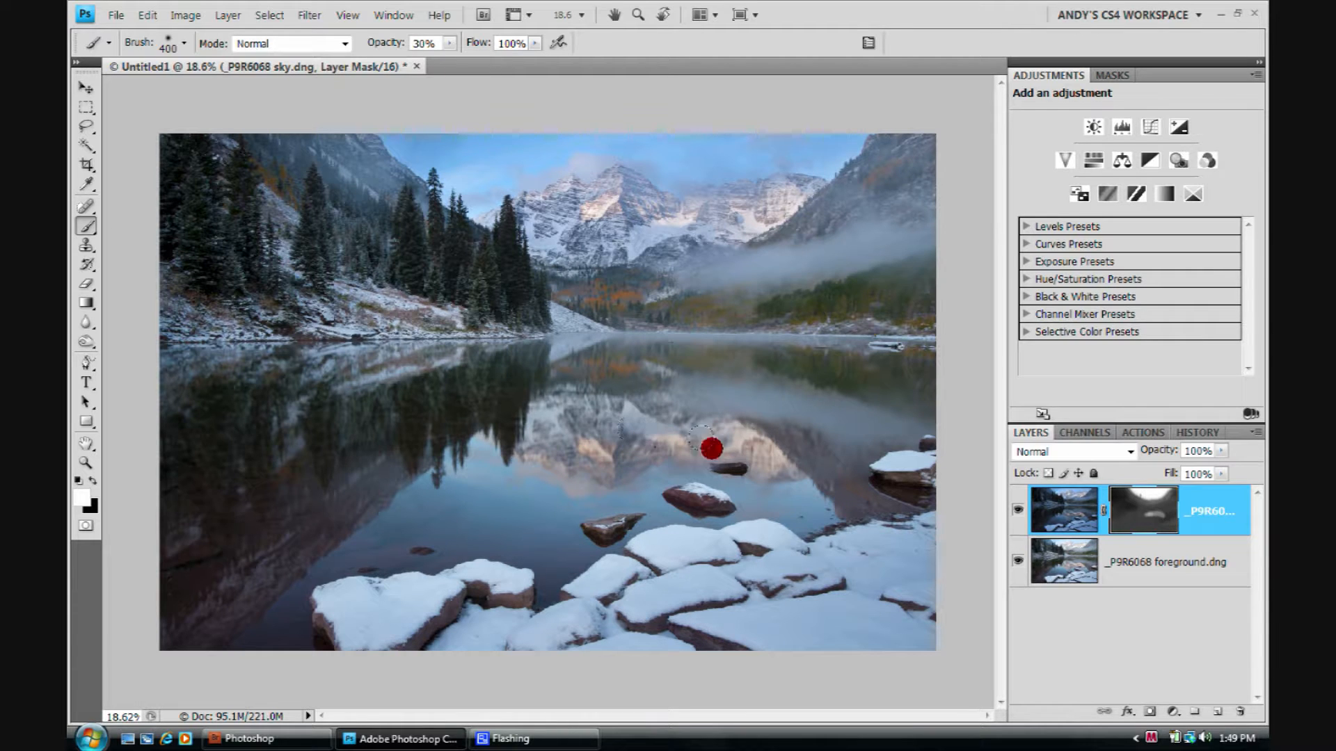
pyautogui.moveTo(783, 457); pyautogui.dragTo(790, 465)
pyautogui.scroll(-3, 942, 576)
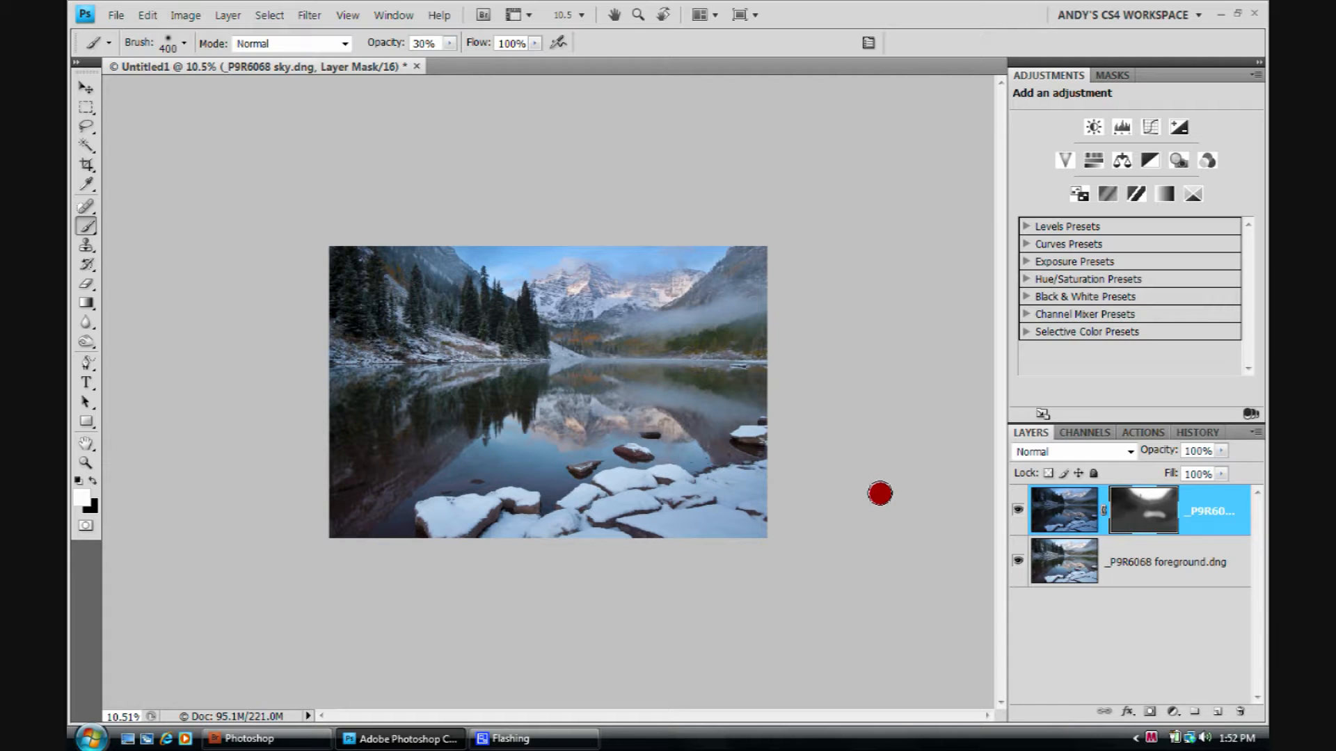
# Save the blended photo with its layers as a Photoshop file named Maroon Bells Master in the Photoshop folder
pyautogui.press('z')
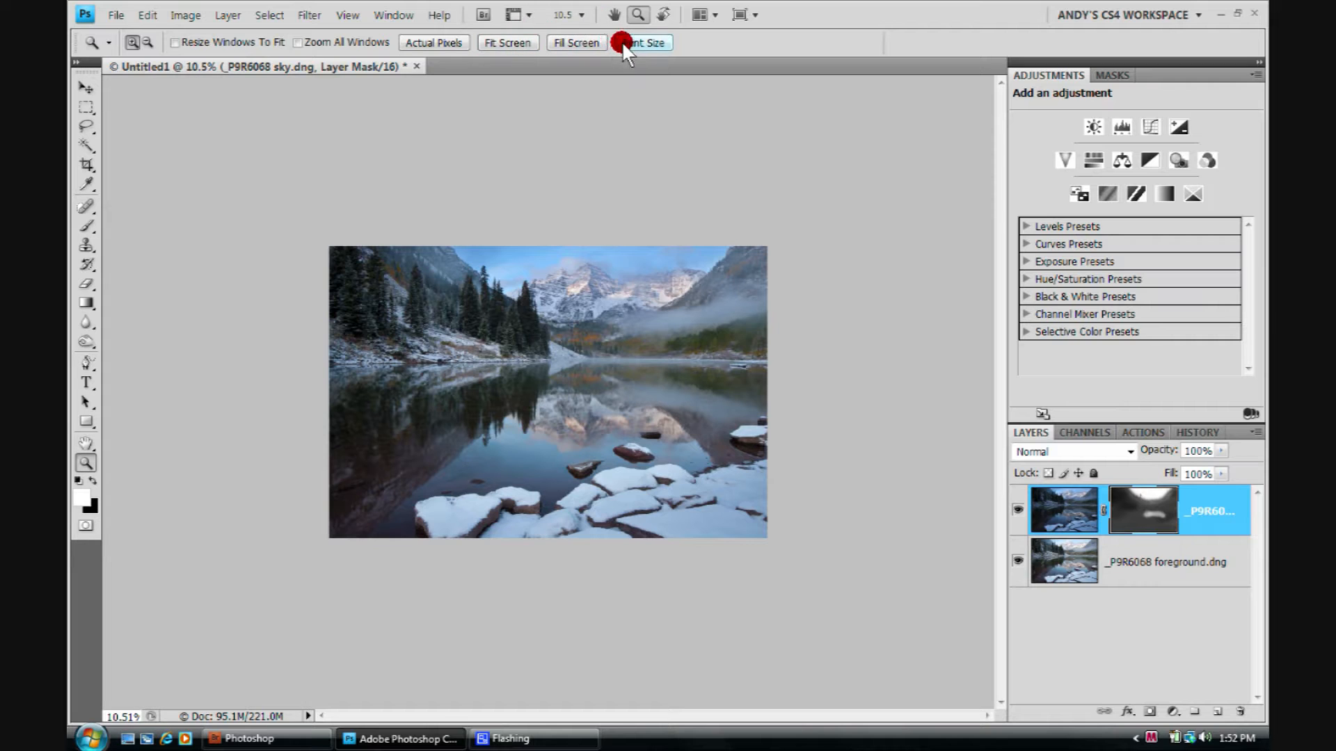
pyautogui.click(495, 42)
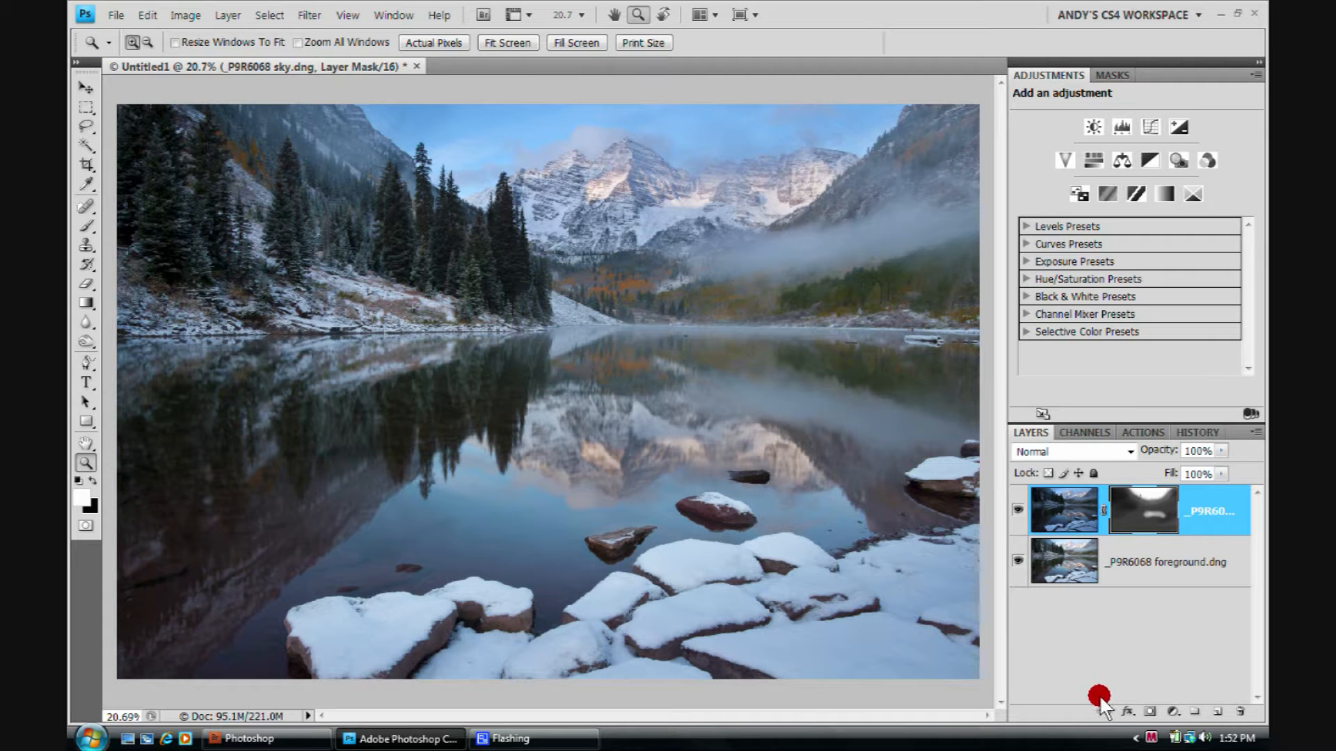
pyautogui.click(114, 14)
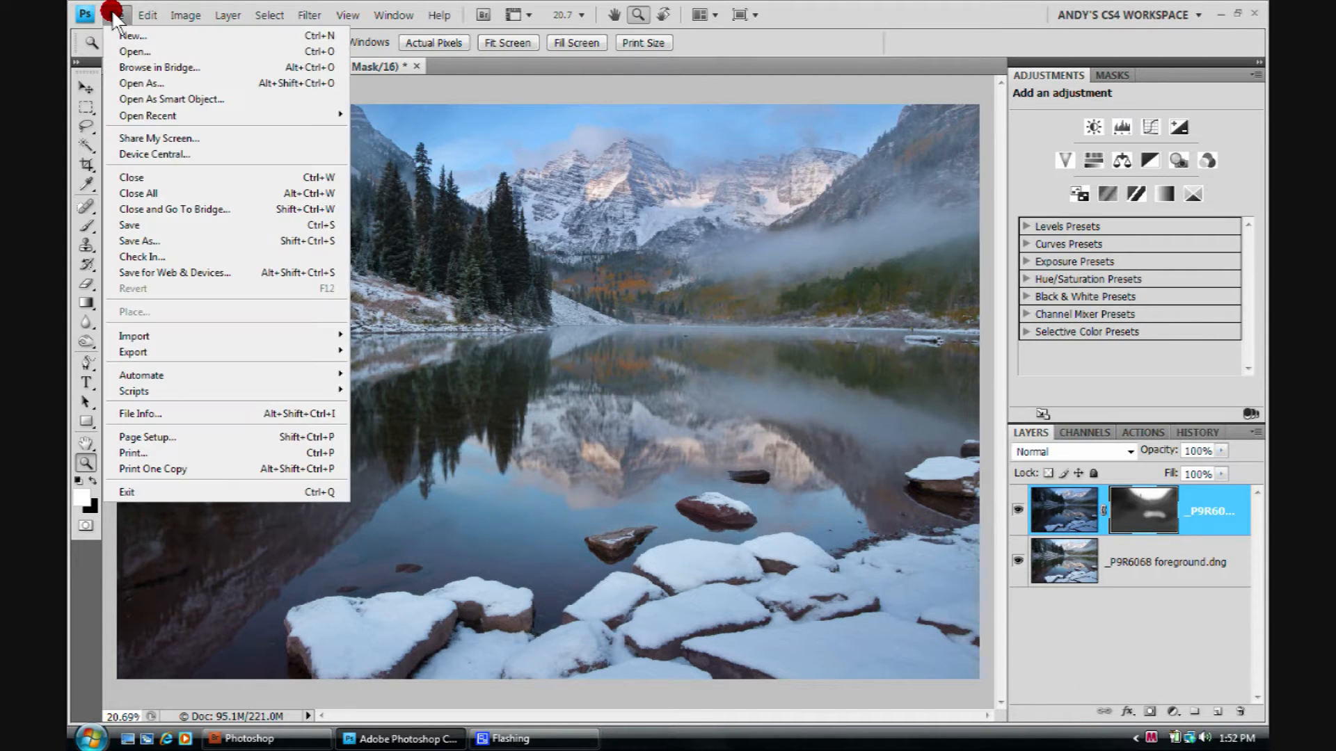
pyautogui.click(163, 241)
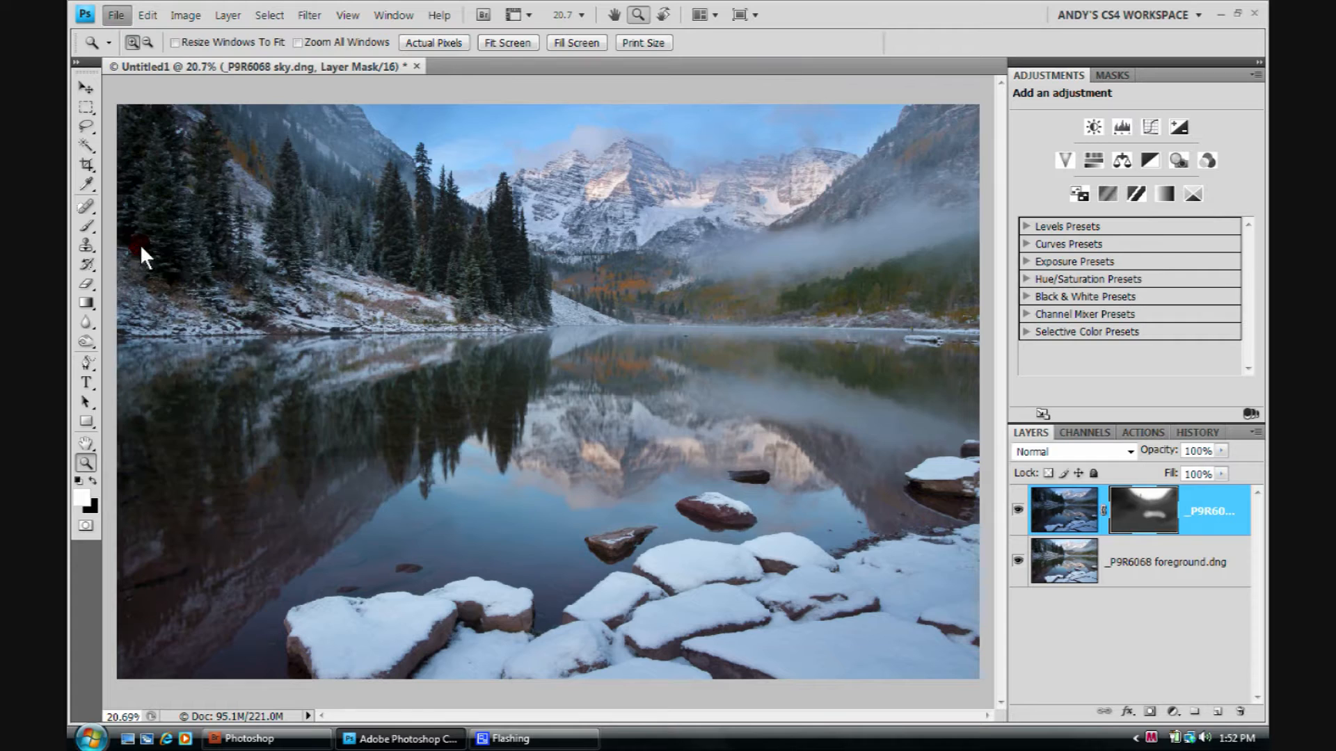
pyautogui.write('Maroon Bells Master')
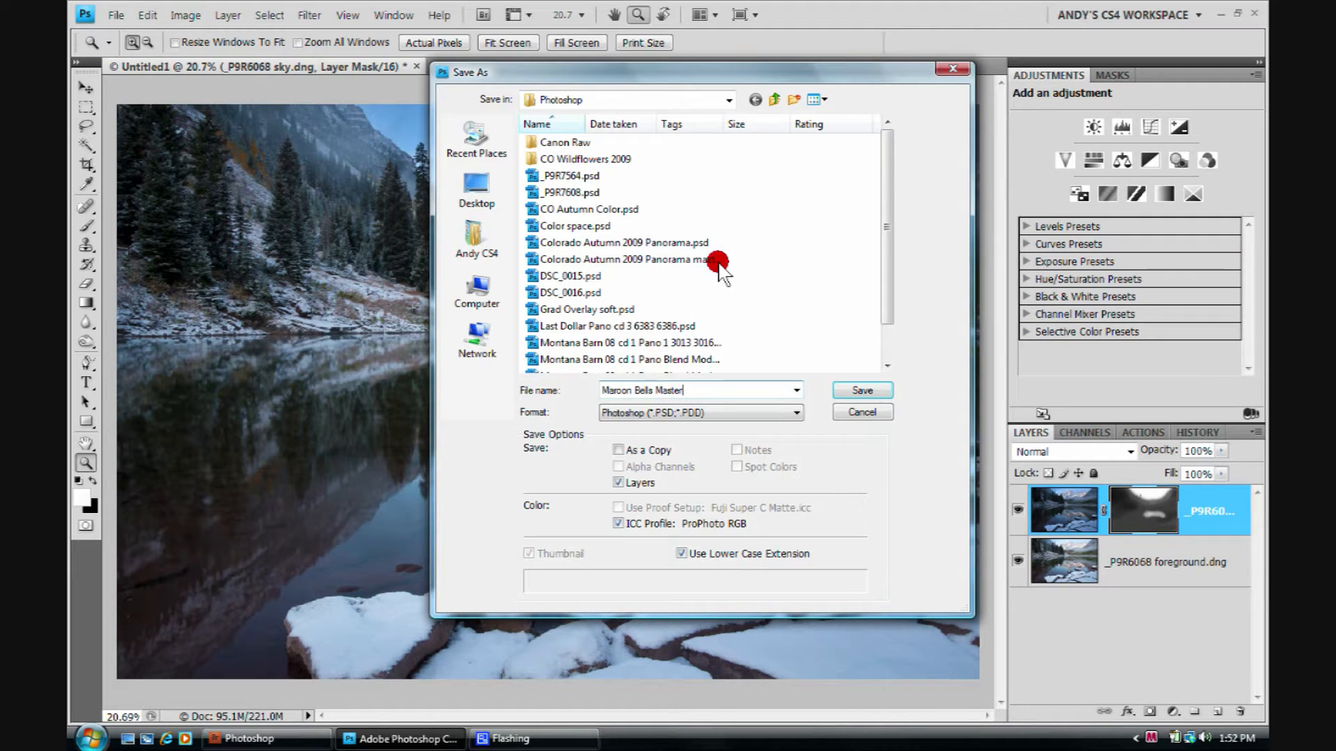
pyautogui.click(859, 390)
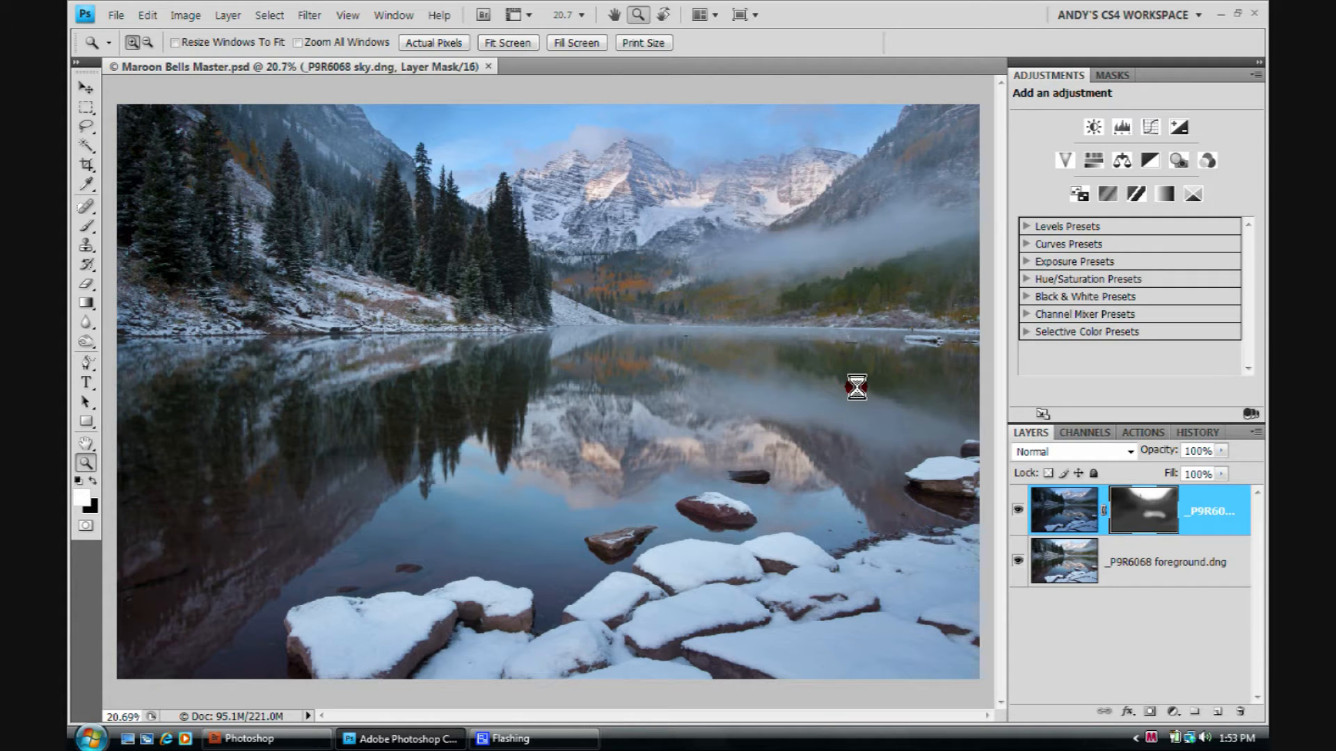
# Switch to Adobe Bridge and preview Maroon Bells Master.psd together with the foreground, sky and unadjusted versions of _P9R6068 for comparison
pyautogui.click(287, 742)
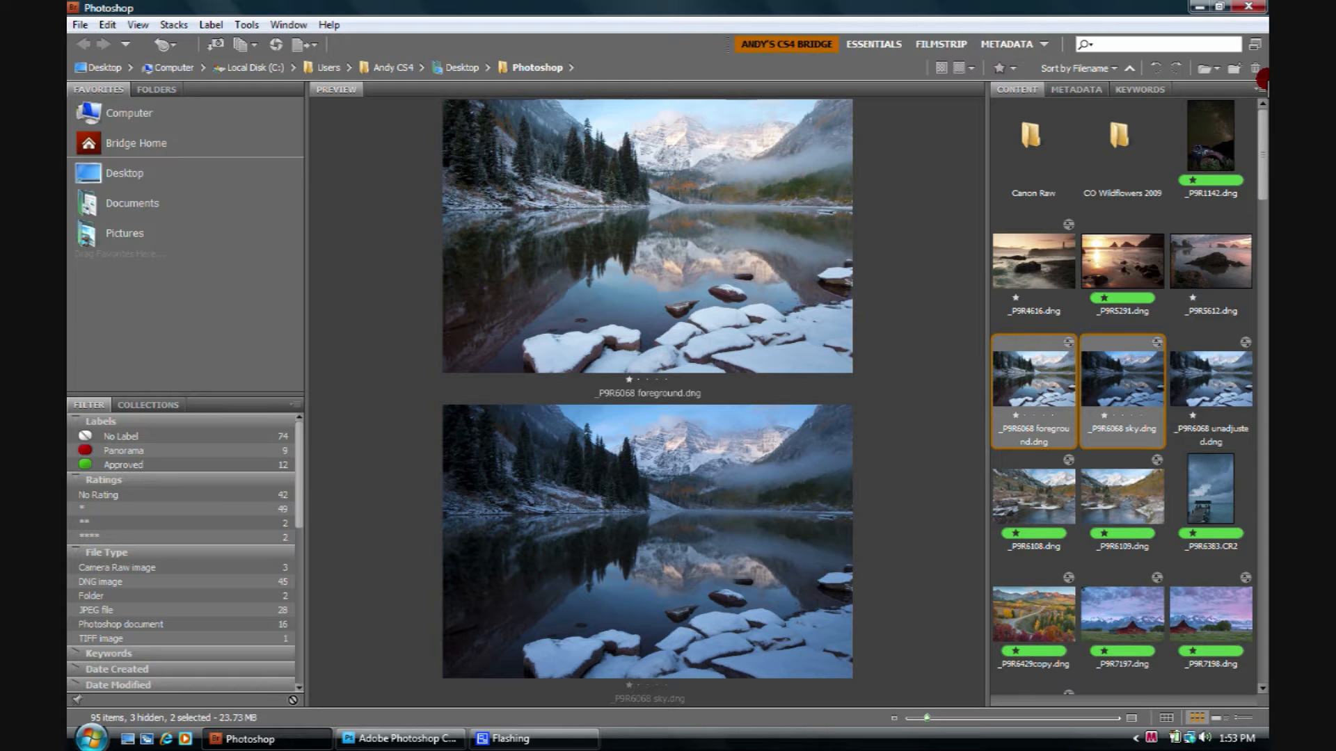
pyautogui.keyDown('ctrl'); pyautogui.click(1214, 379); pyautogui.keyUp('ctrl')
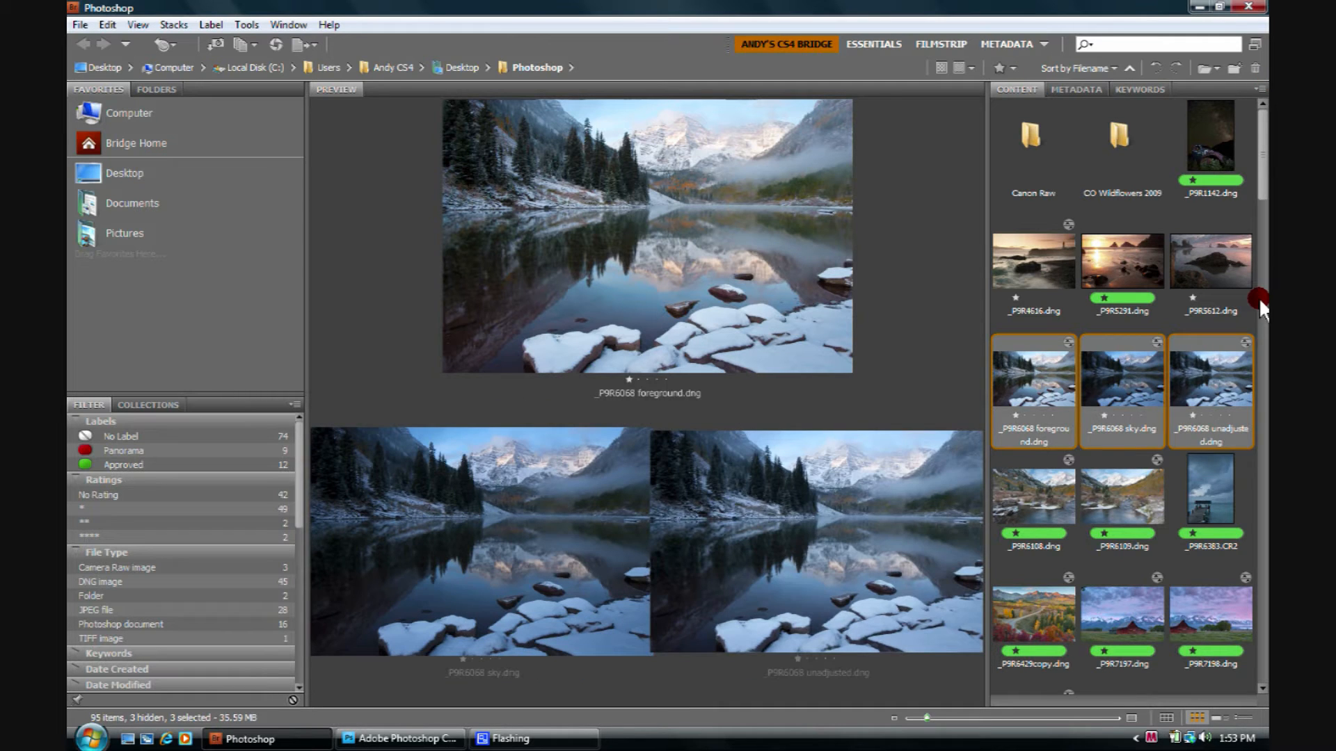
pyautogui.moveTo(1259, 298); pyautogui.dragTo(1263, 641)
pyautogui.keyDown('ctrl'); pyautogui.click(1113, 446); pyautogui.keyUp('ctrl')
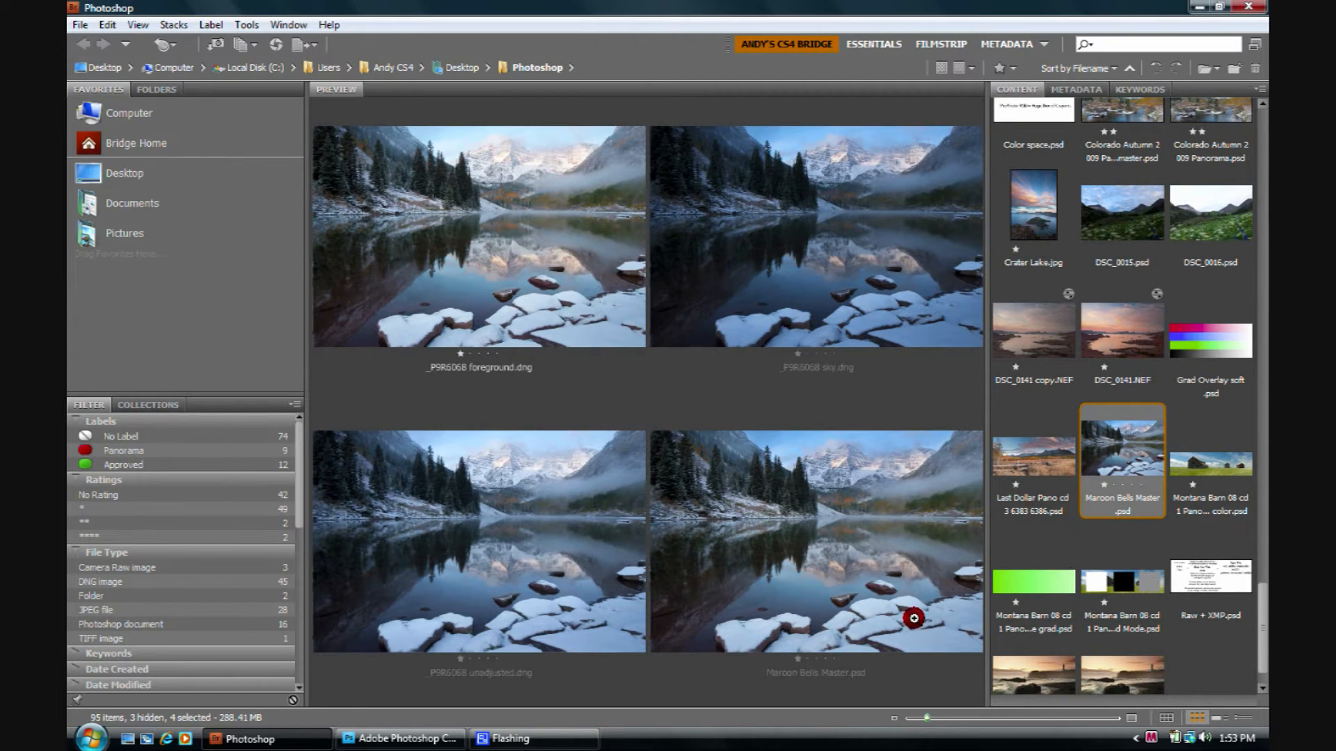